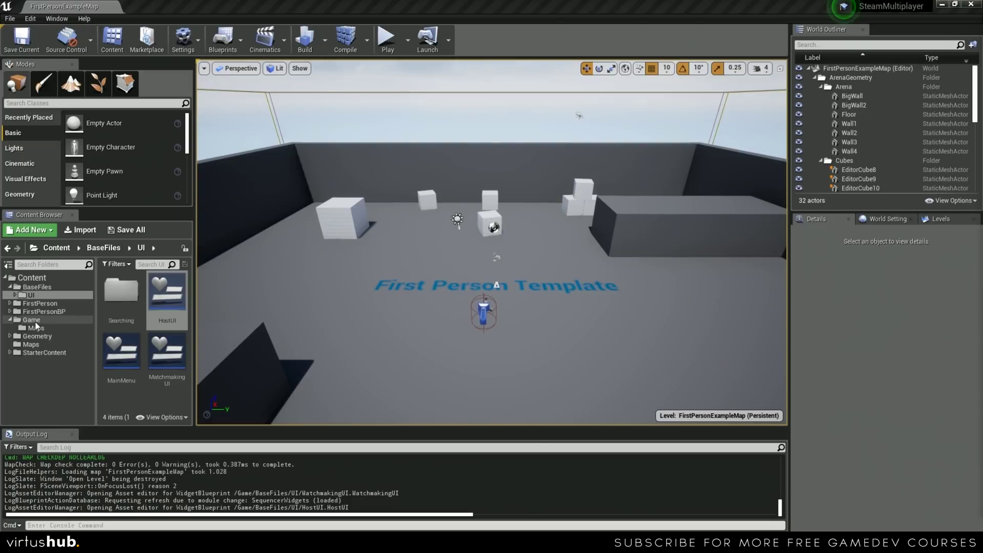
Create a new folder named UI under the Game folder.
right_click(35, 321)
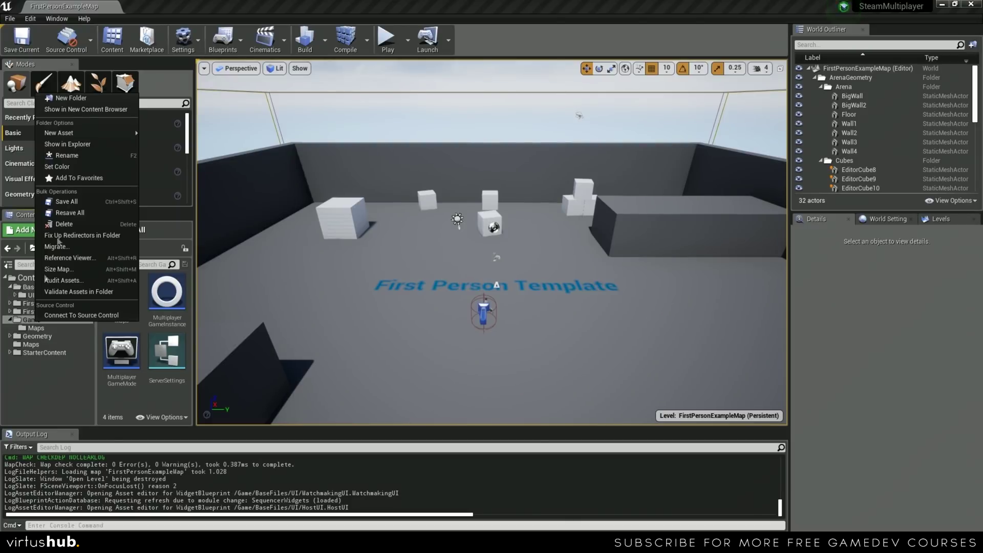
click(94, 99)
text(UI)
key(Return)
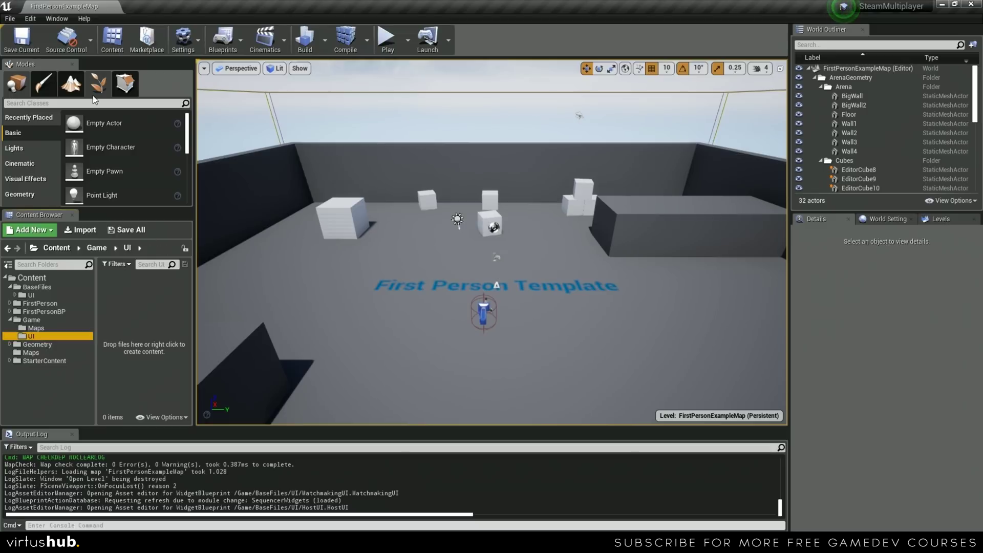
Create a Widget Blueprint named OnlineMenu inside the UI folder.
right_click(134, 308)
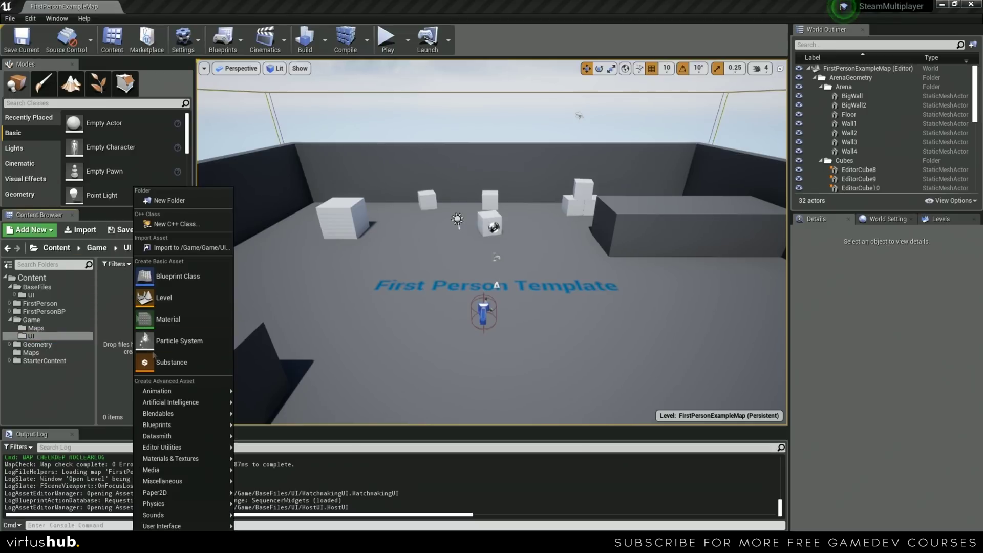
mouse_move(169, 526)
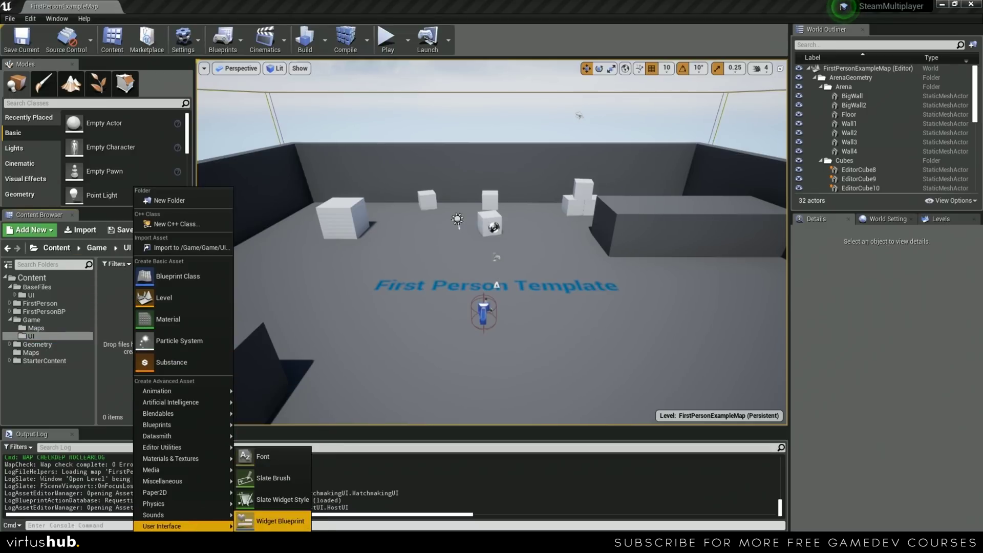
click(273, 521)
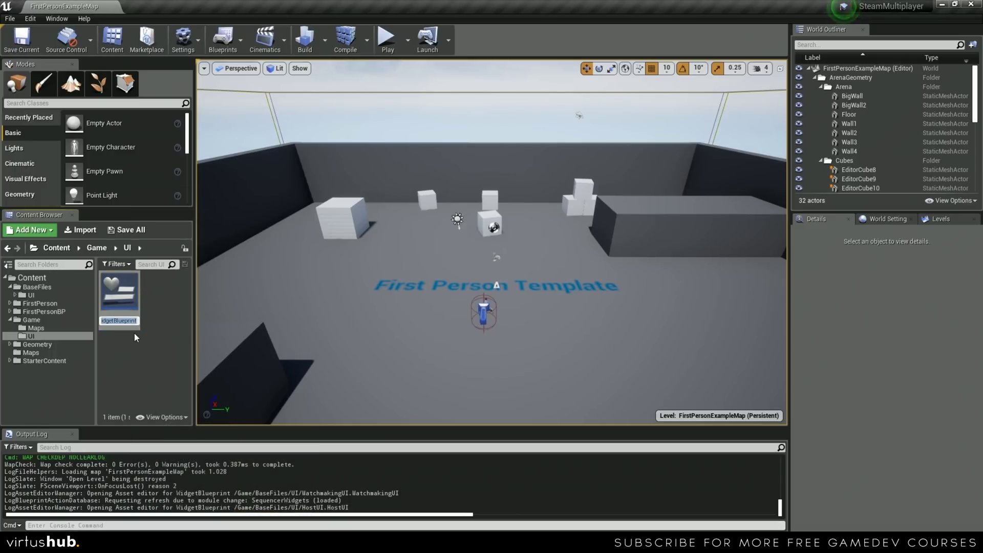
text(OnlineMenu)
key(Return)
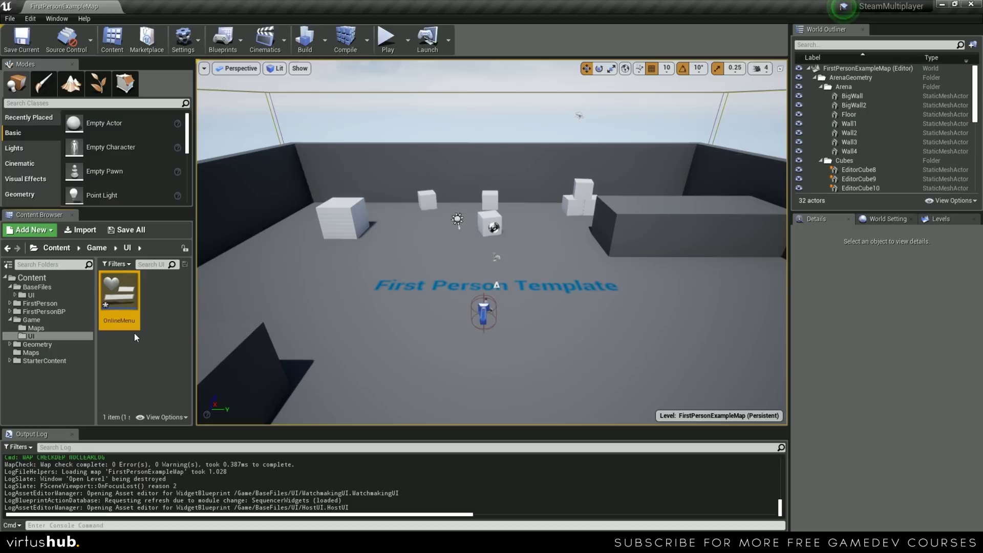
Duplicate OnlineMenu as HostServer, then open OnlineMenu for editing.
key(ctrl+w)
text(H)
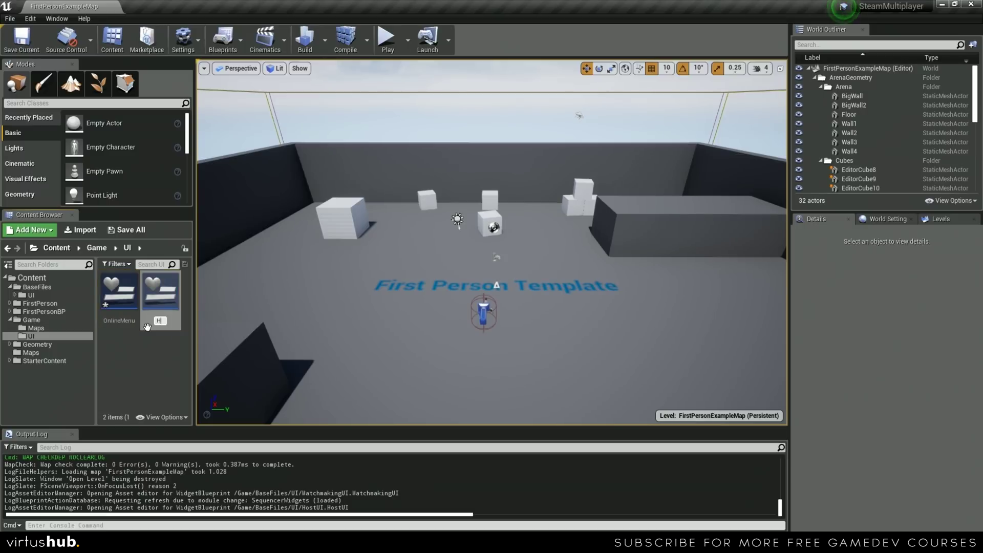
text(ostServer)
key(Return)
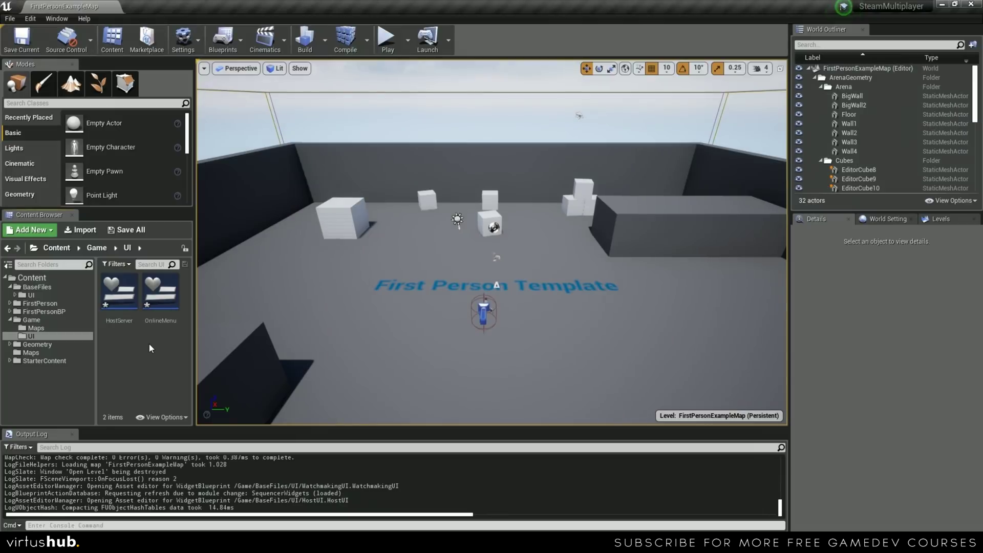
double_click(164, 307)
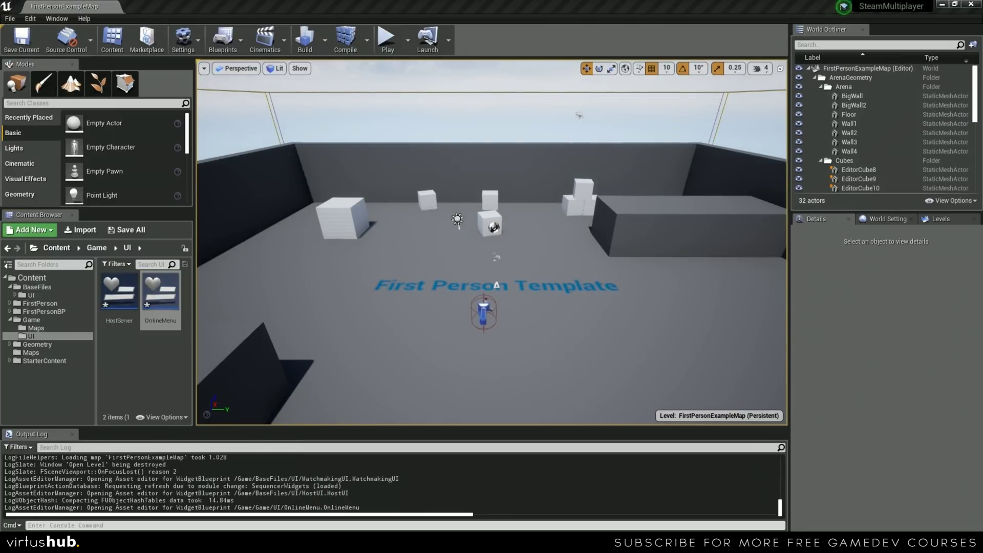
In OnlineMenu's maximized editor, delete the three default event nodes from the Event Graph.
double_click(508, 142)
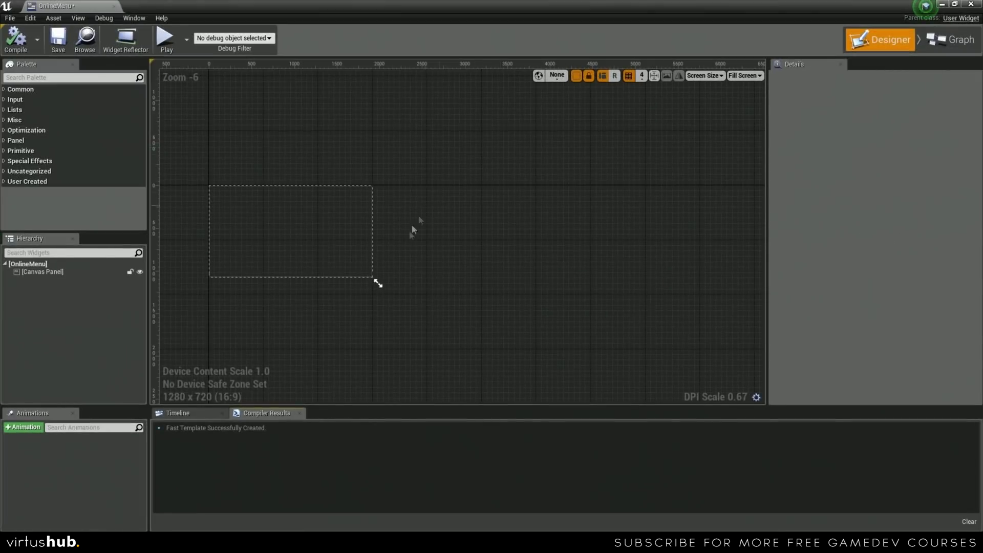
scroll(507, 245, up, 3)
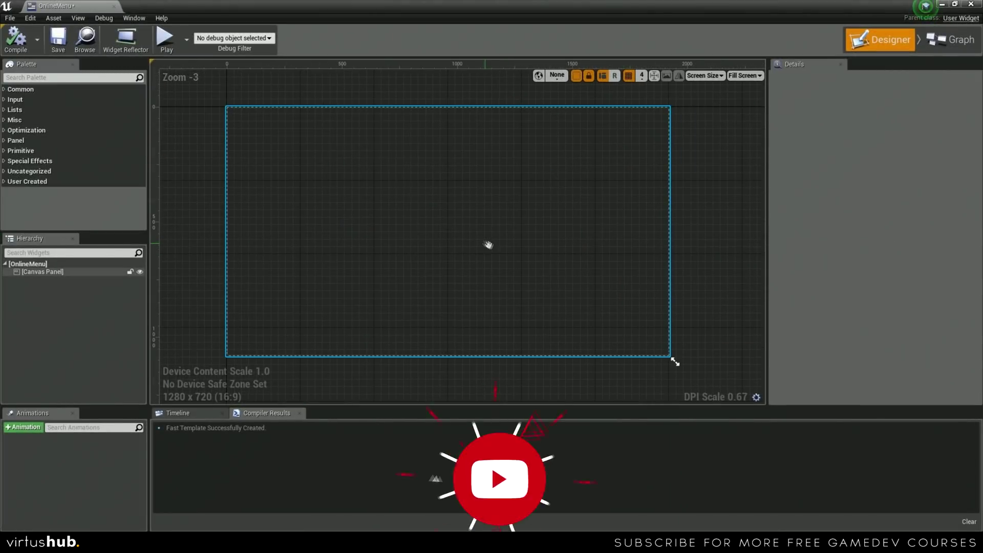
click(382, 97)
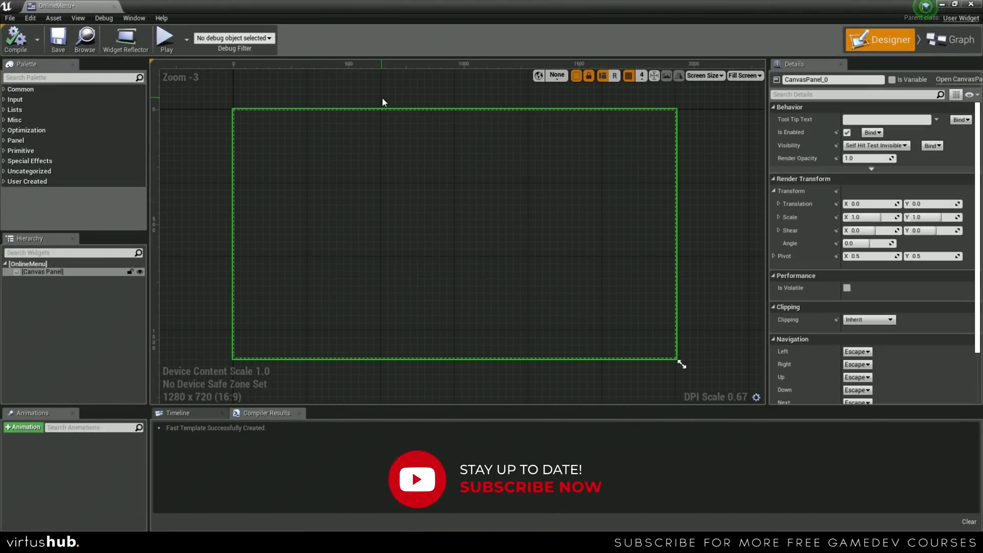
click(401, 97)
click(955, 39)
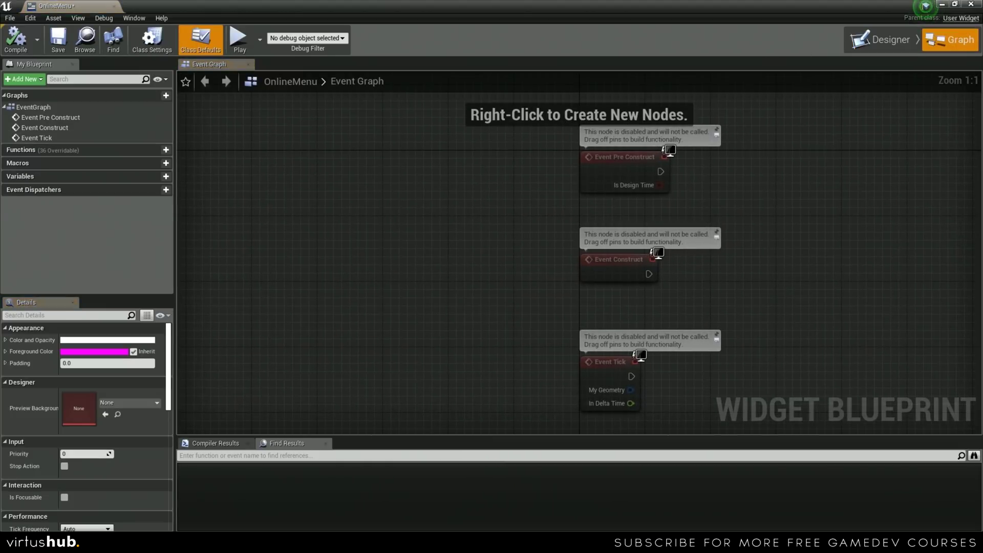
right_drag(771, 204, 551, 206)
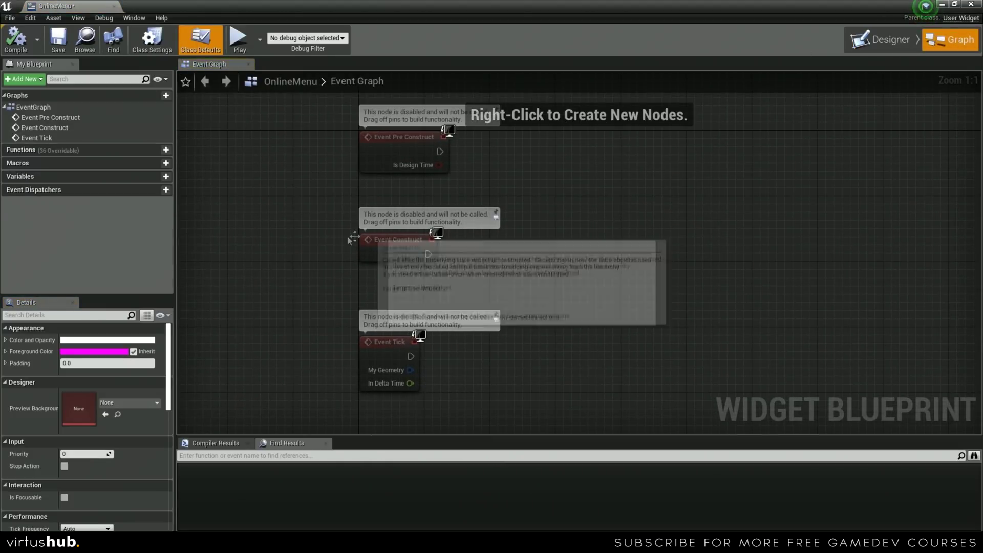
drag(294, 178, 568, 401)
key(Delete)
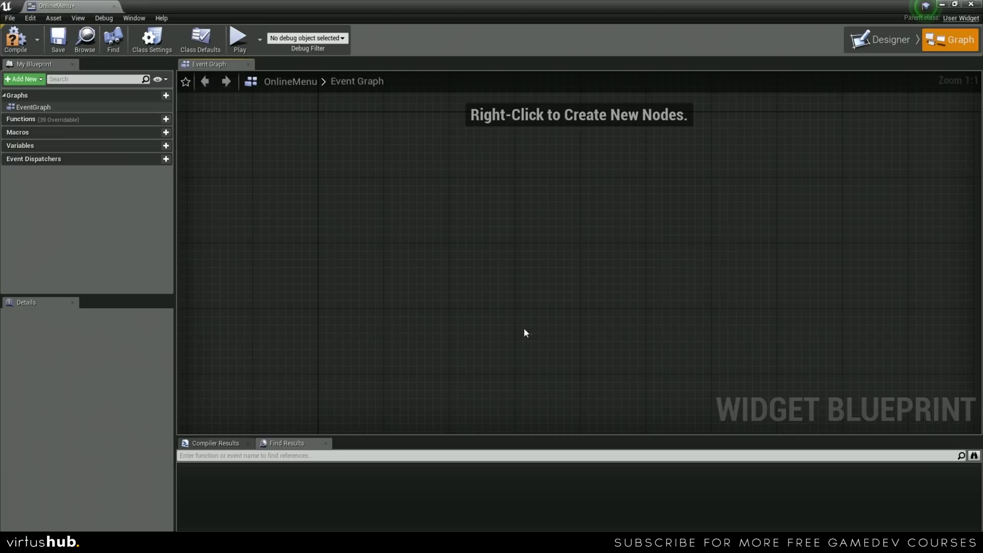
right_drag(535, 279, 527, 386)
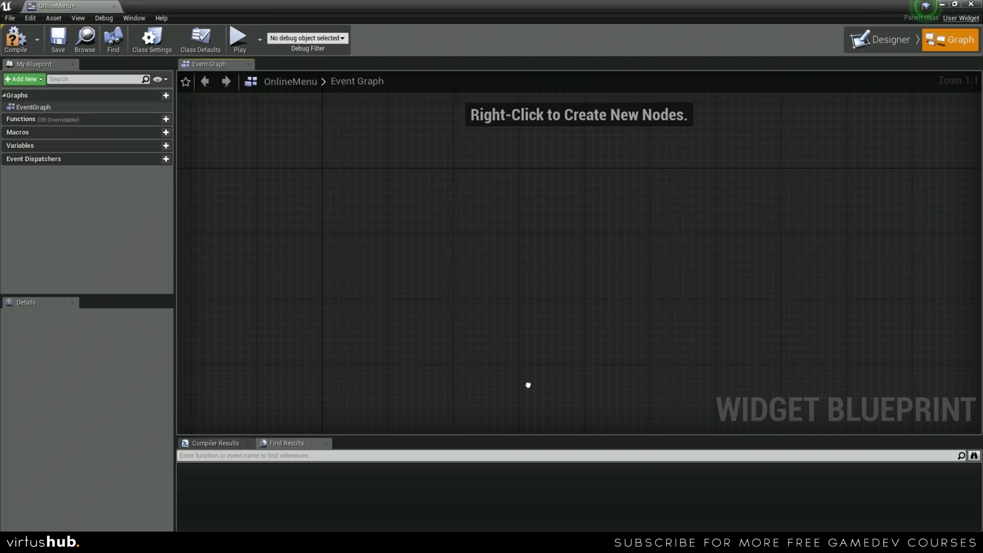
Add a Custom Event node named Hide to the graph.
right_click(327, 179)
text(custom event)
key(Return)
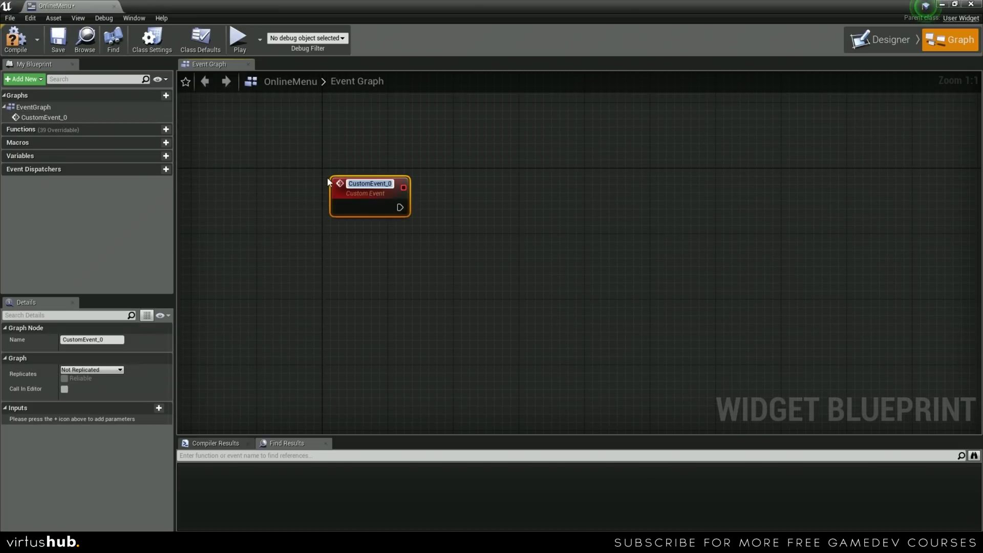
text(Hide)
key(Return)
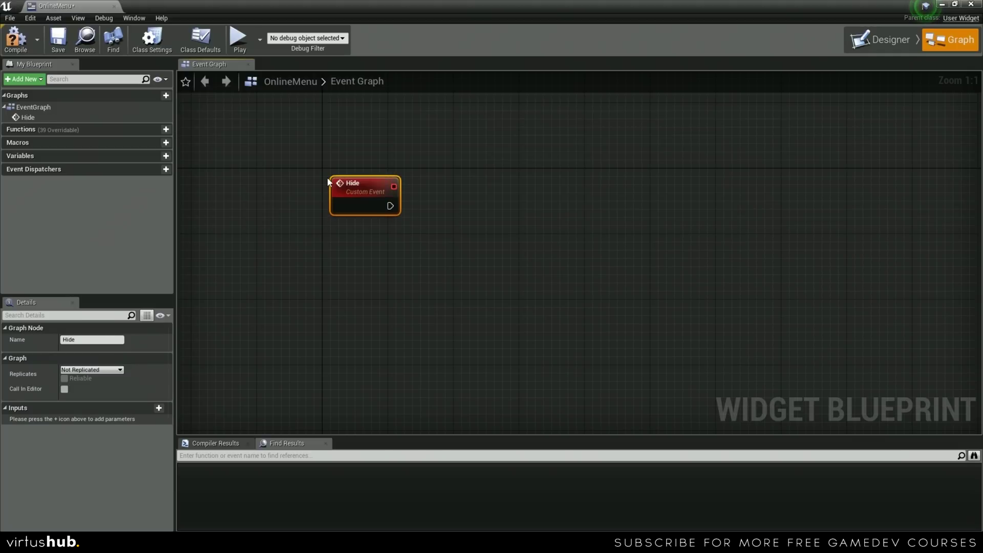
drag(328, 182, 320, 174)
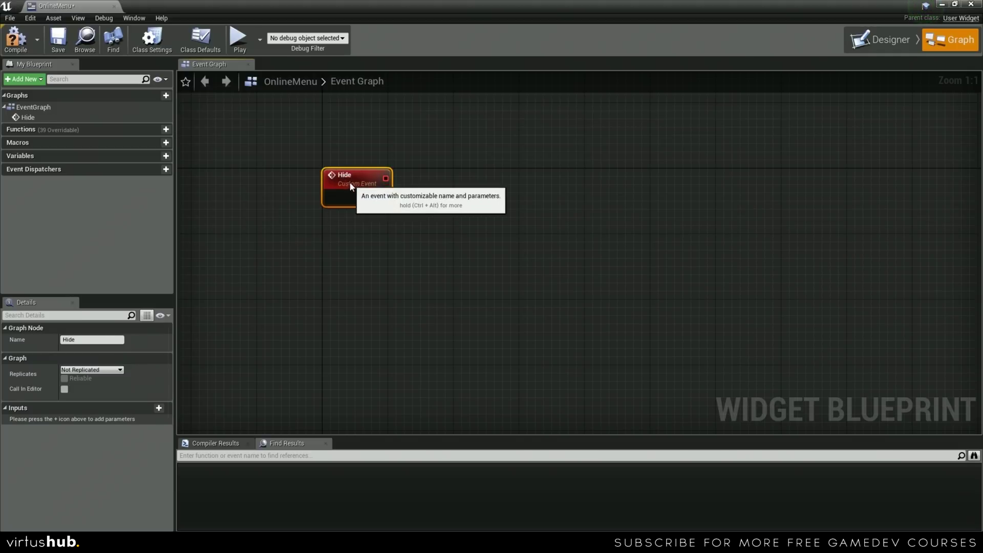
click(403, 148)
Wire Hide into a Set Visibility node with In Visibility set to Hidden.
right_click(474, 193)
text(set visi)
key(Return)
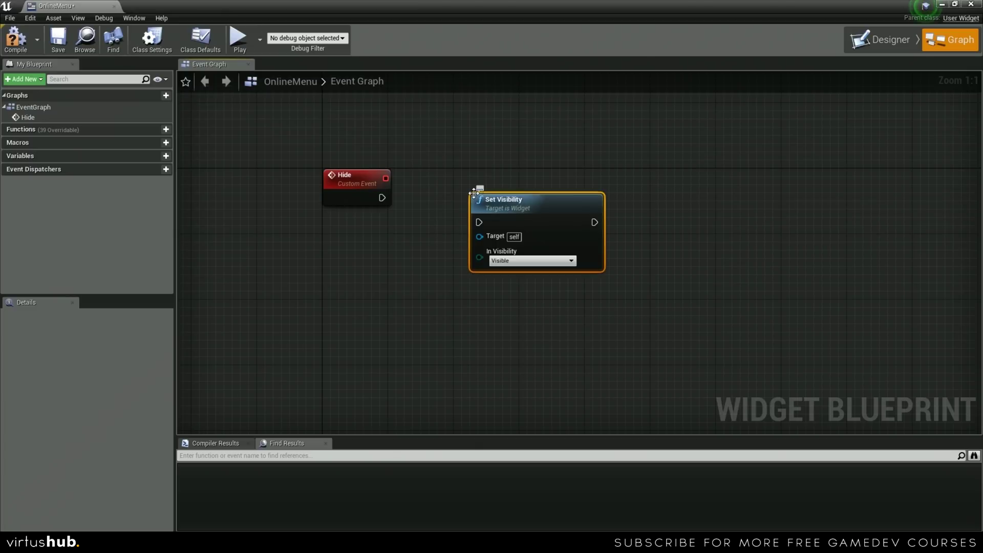
click(517, 261)
click(502, 281)
drag(479, 222, 382, 197)
drag(550, 229, 601, 205)
click(410, 128)
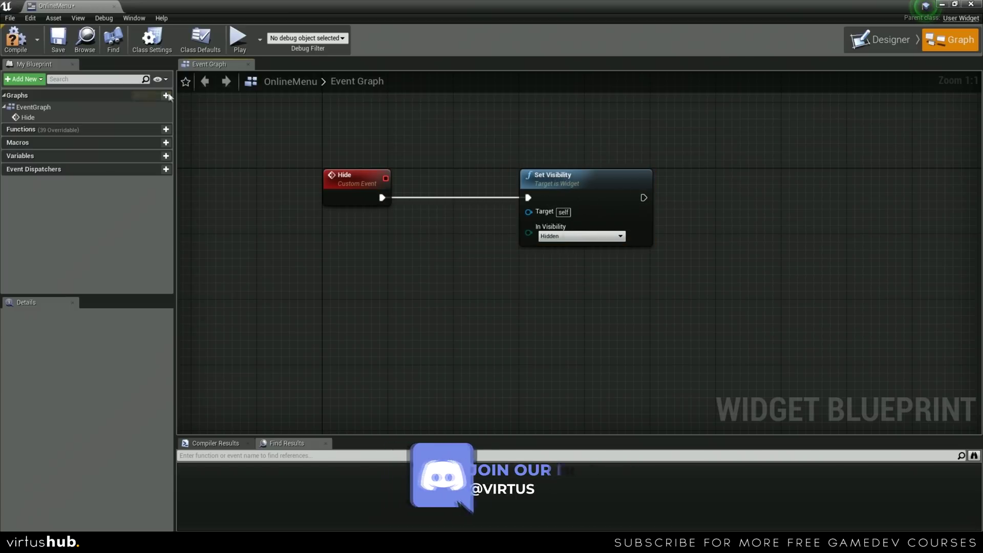
Compile and save OnlineMenu, then close its editor.
click(58, 40)
click(15, 38)
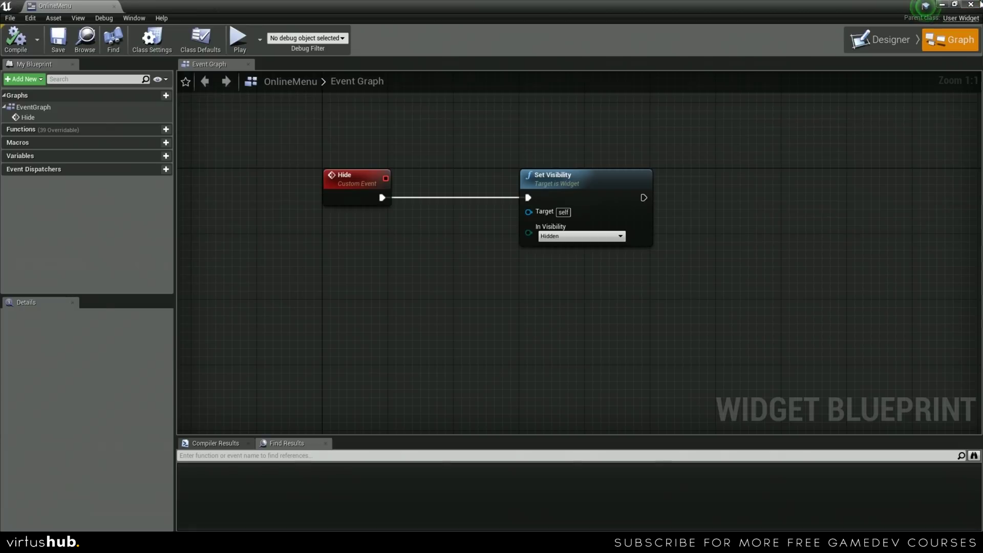
click(970, 4)
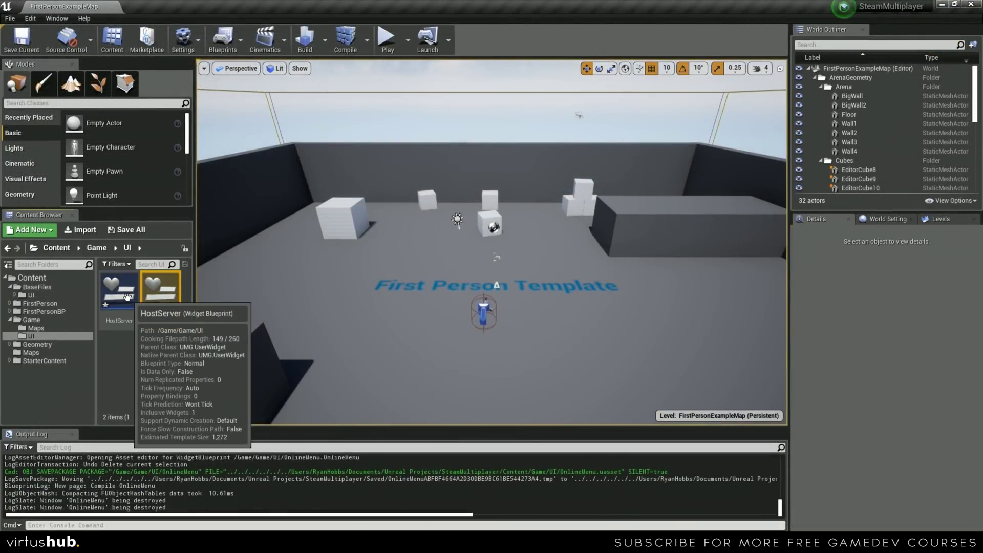
Open HostServer in a maximized designer and select its root Canvas Panel.
double_click(127, 297)
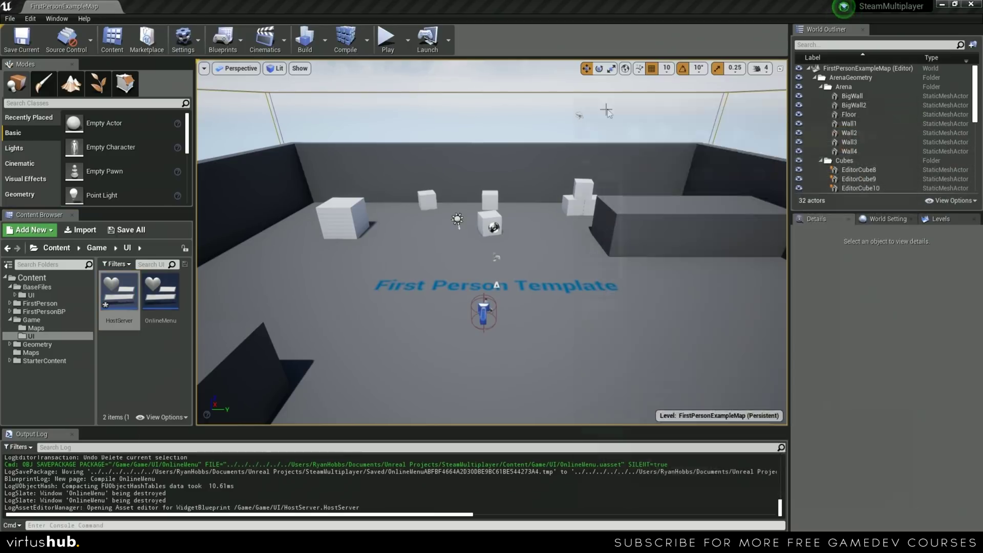
drag(738, 109, 364, 1)
right_drag(359, 238, 606, 268)
scroll(511, 251, up, 4)
right_drag(510, 250, 502, 280)
click(246, 270)
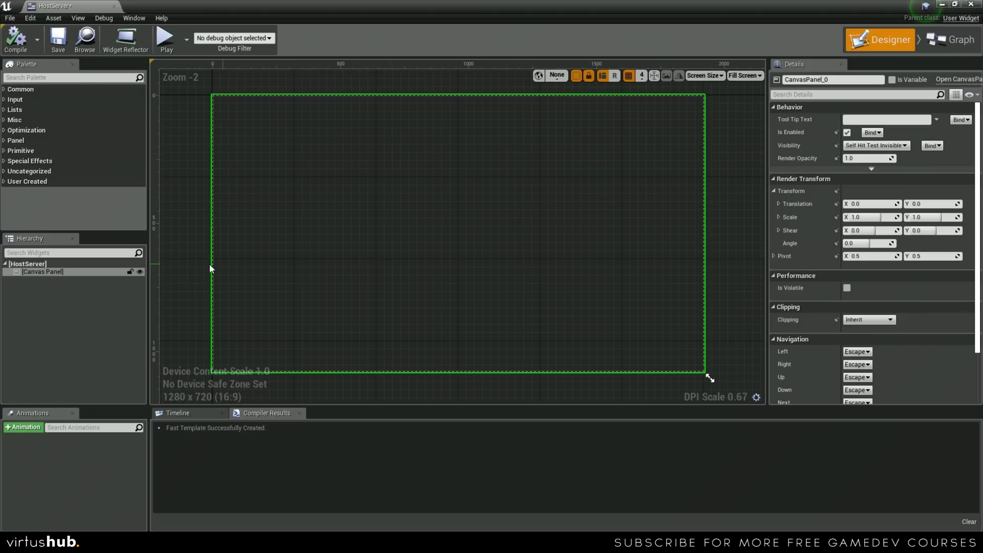
Place an Overlay from the Palette onto the canvas and nest a Vertical Box in it.
click(74, 80)
text(ove)
drag(32, 99, 450, 219)
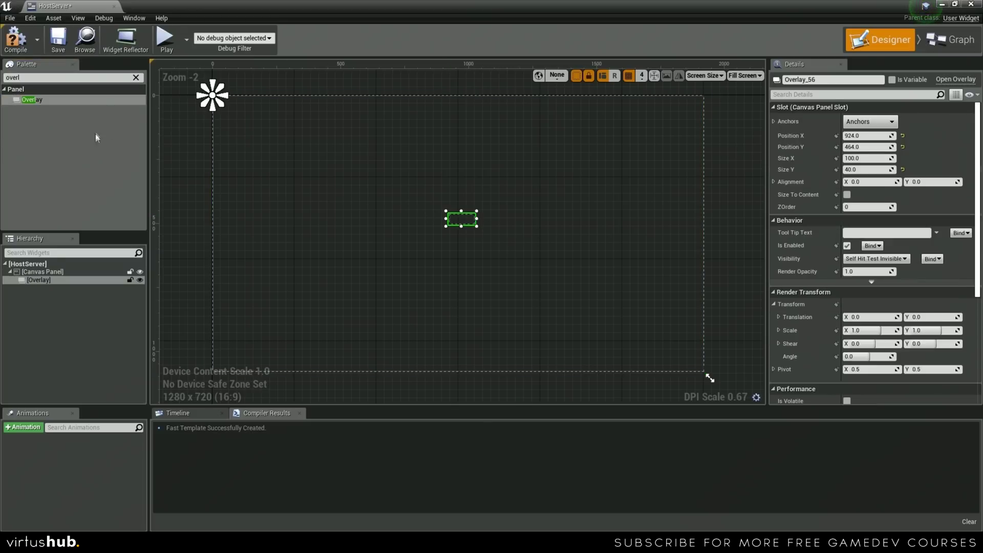
click(135, 78)
text(ver)
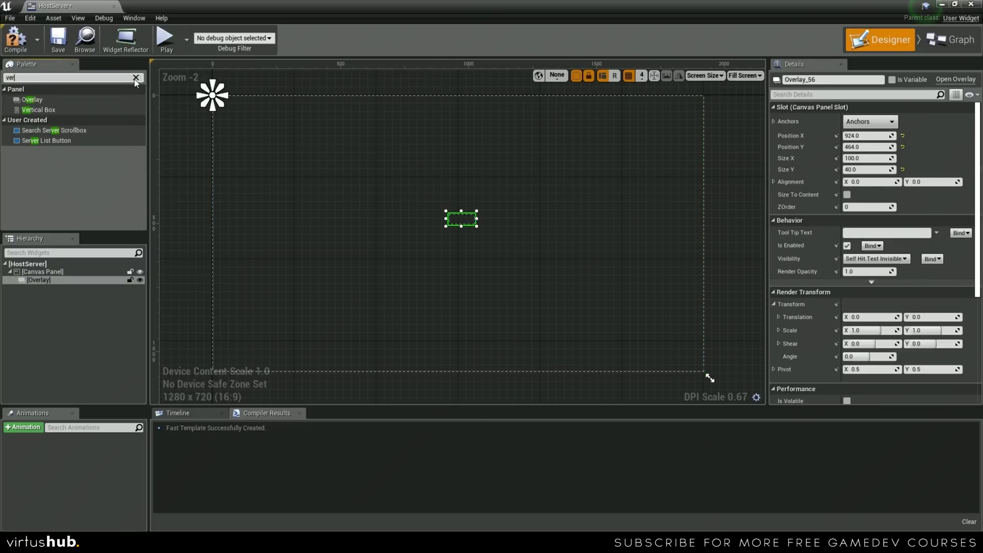
drag(50, 108, 43, 279)
Add a Text Block and two Text Boxes into the Vertical Box from the Palette.
click(134, 77)
text(t)
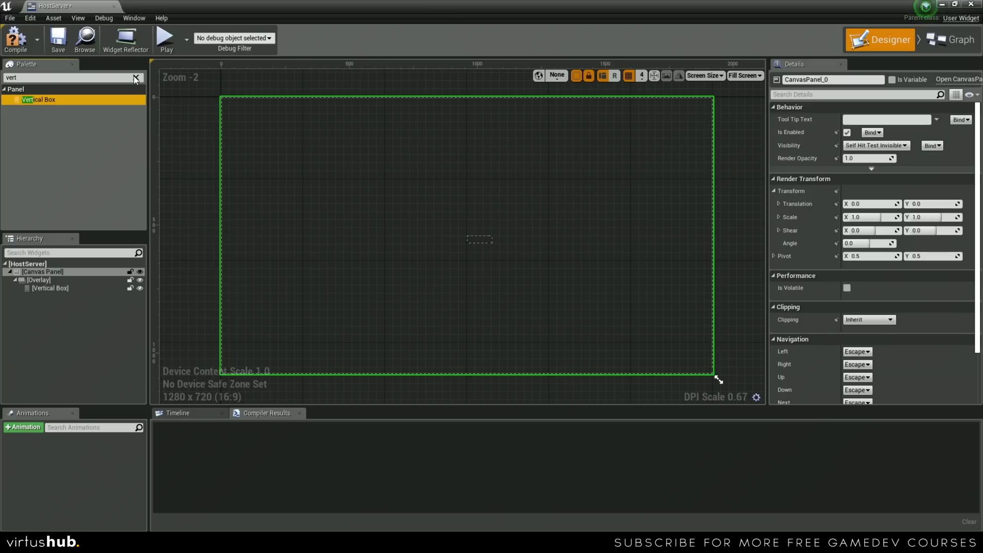
click(136, 77)
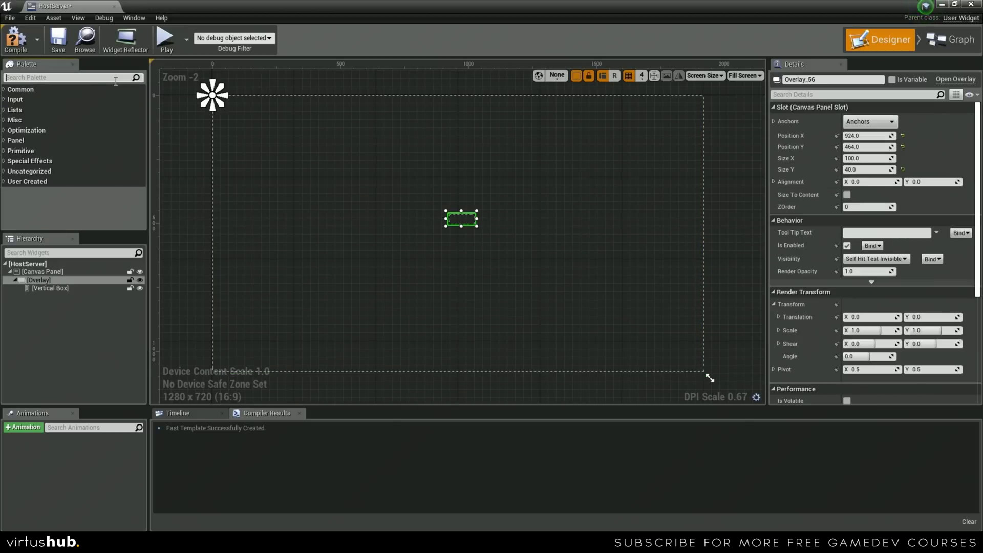
text(text)
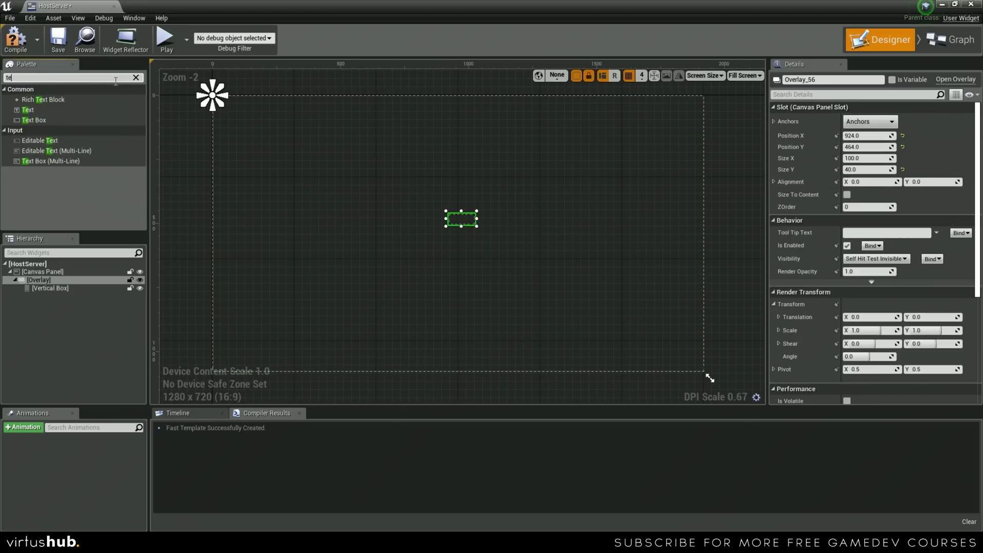
click(63, 112)
drag(63, 114, 62, 289)
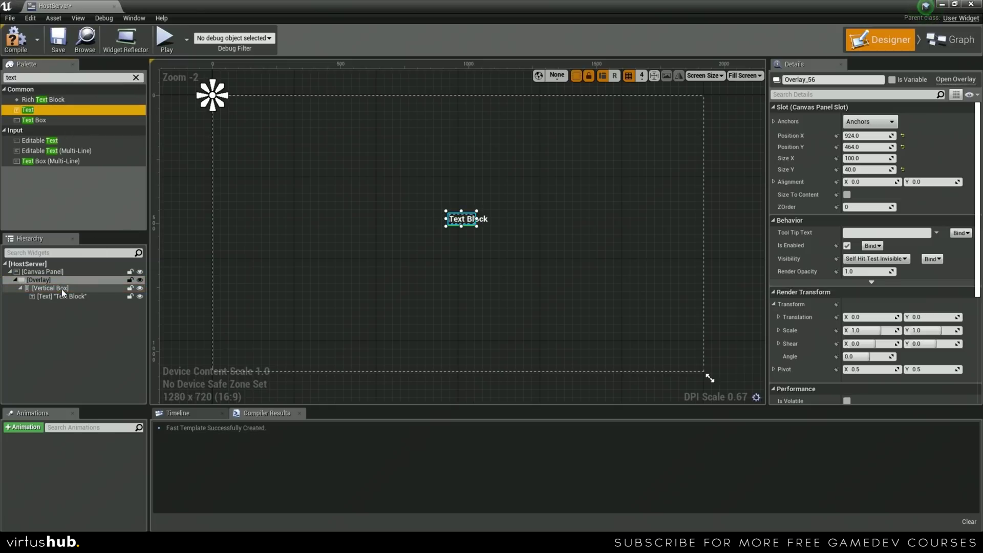
drag(61, 119, 59, 288)
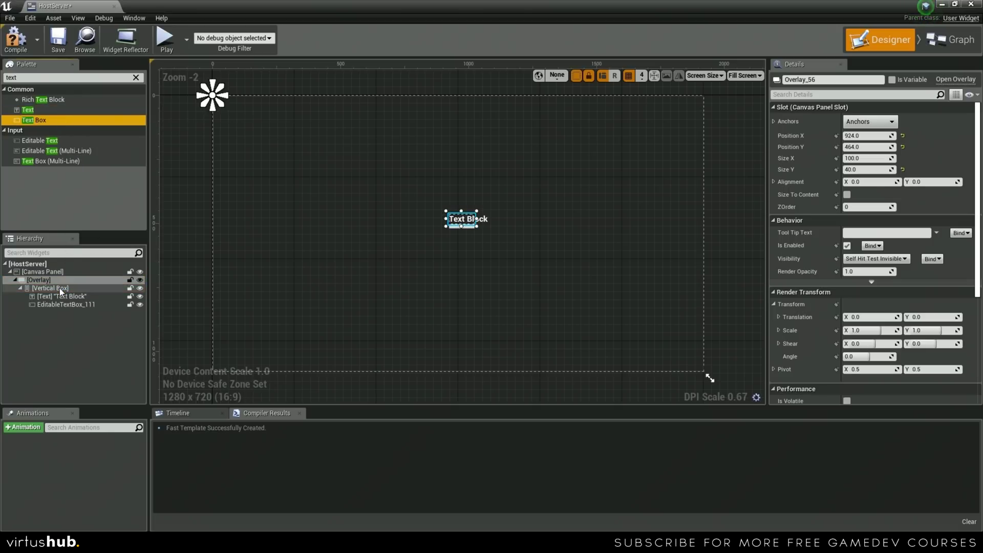
drag(48, 121, 58, 288)
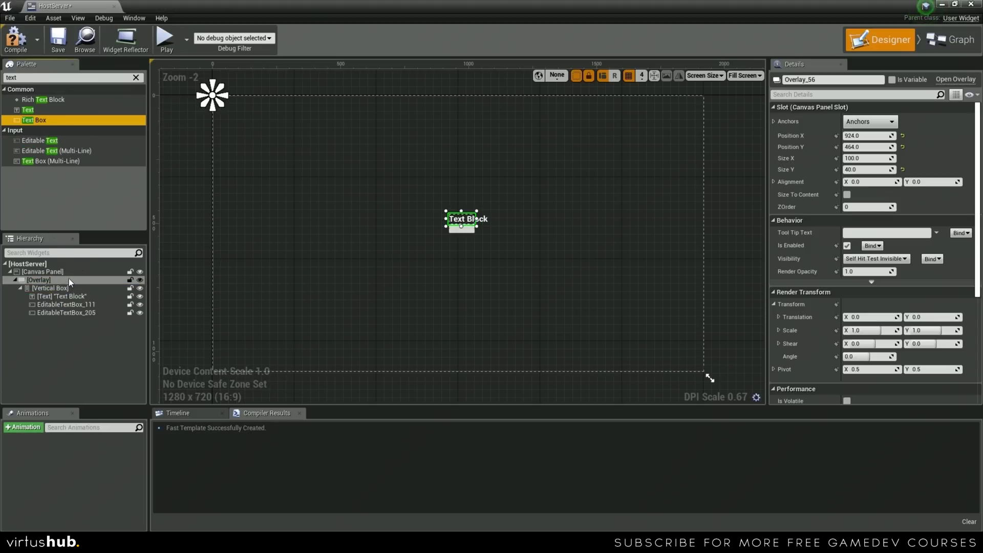
Add a ComboBox (String) to the Vertical Box.
click(131, 78)
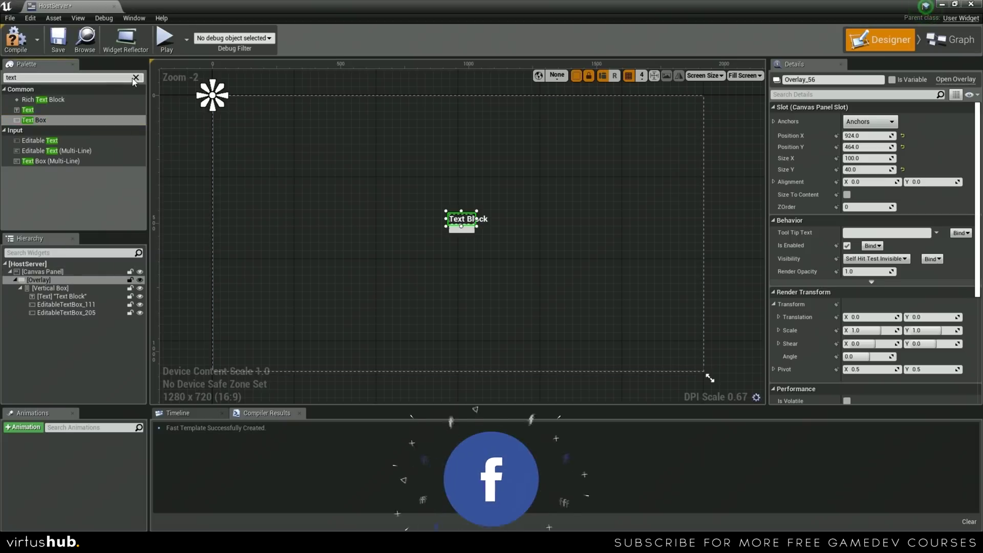
text(combo)
click(135, 78)
text(com)
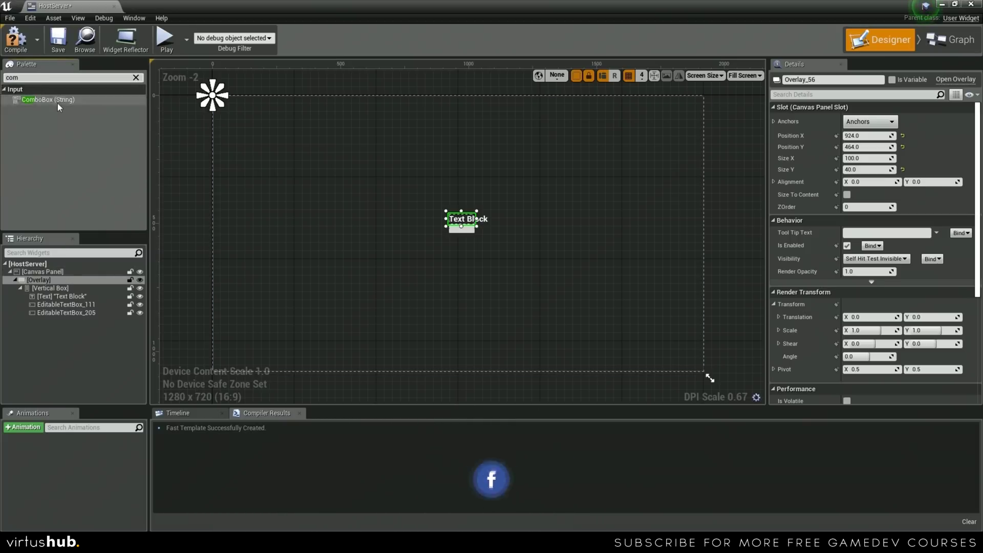
drag(58, 103, 67, 290)
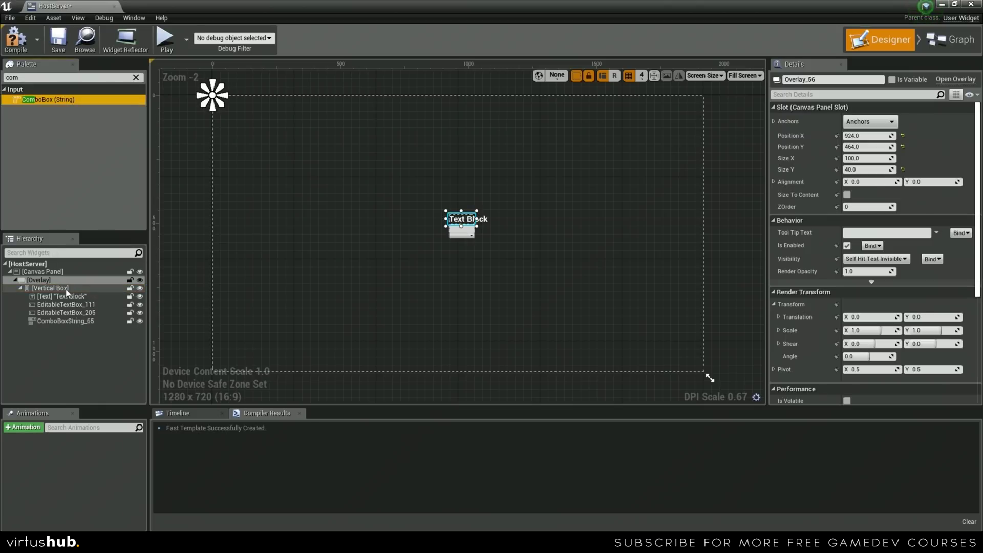
Add a Button with a Text label inside it to the Vertical Box, then select the Overlay.
click(136, 77)
text(b)
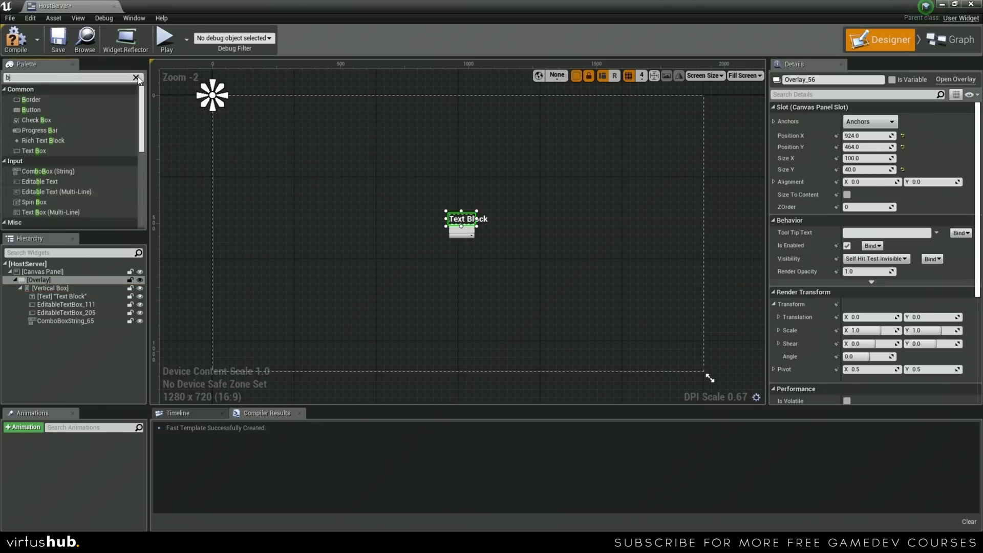
text(utt)
drag(63, 99, 69, 287)
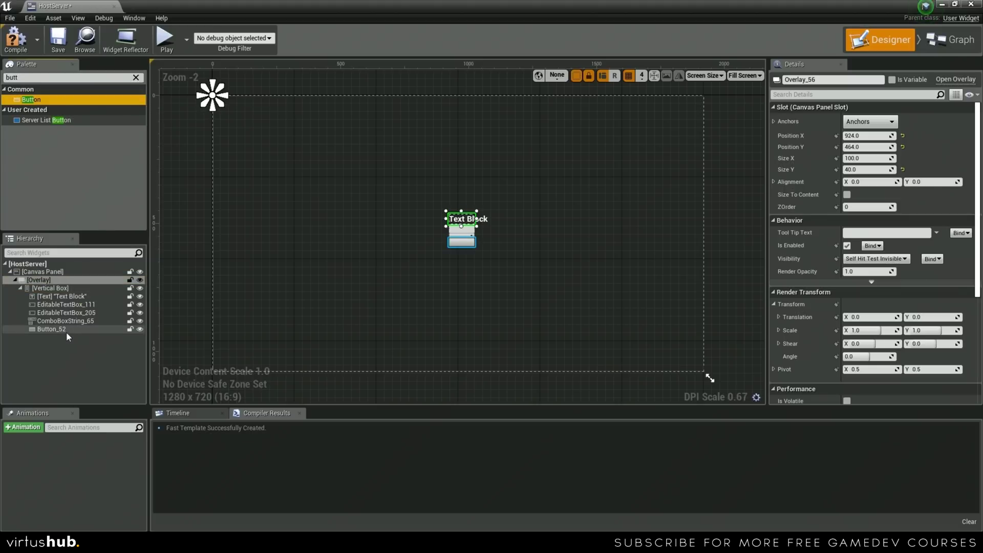
click(136, 78)
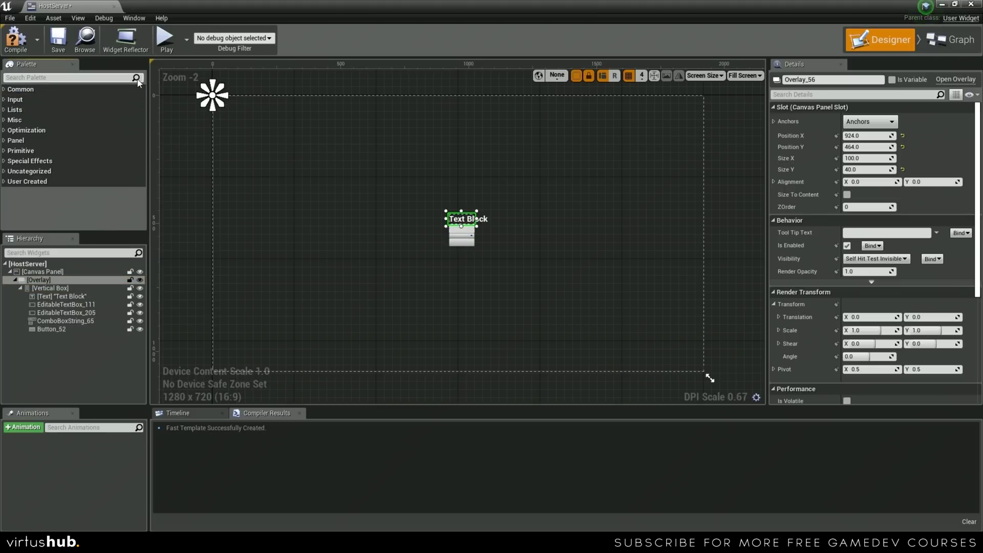
text(text)
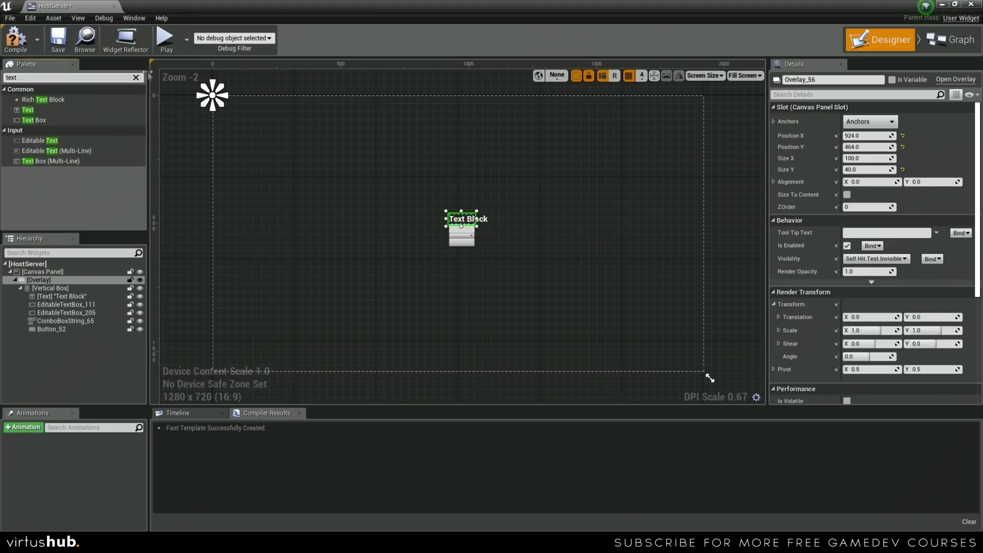
drag(33, 111, 69, 327)
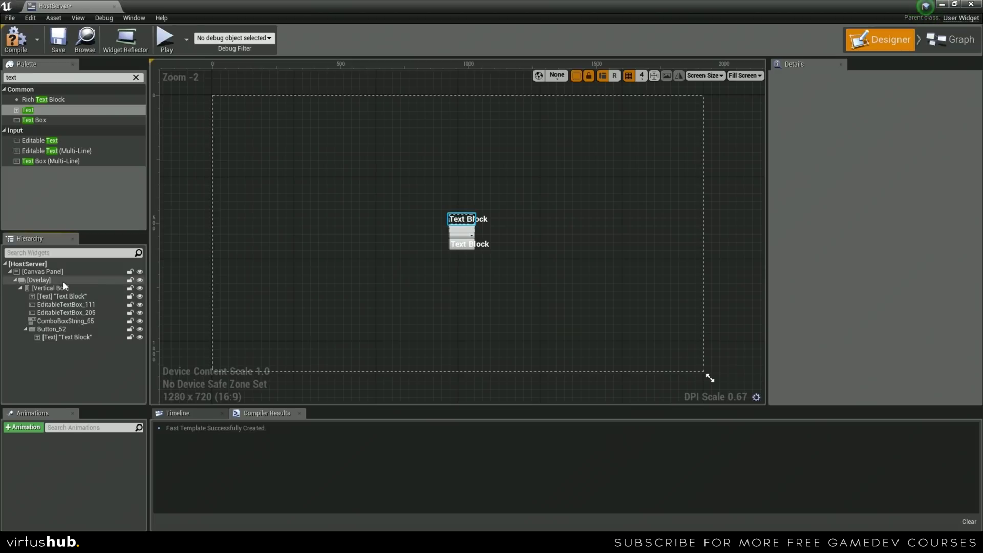
click(63, 282)
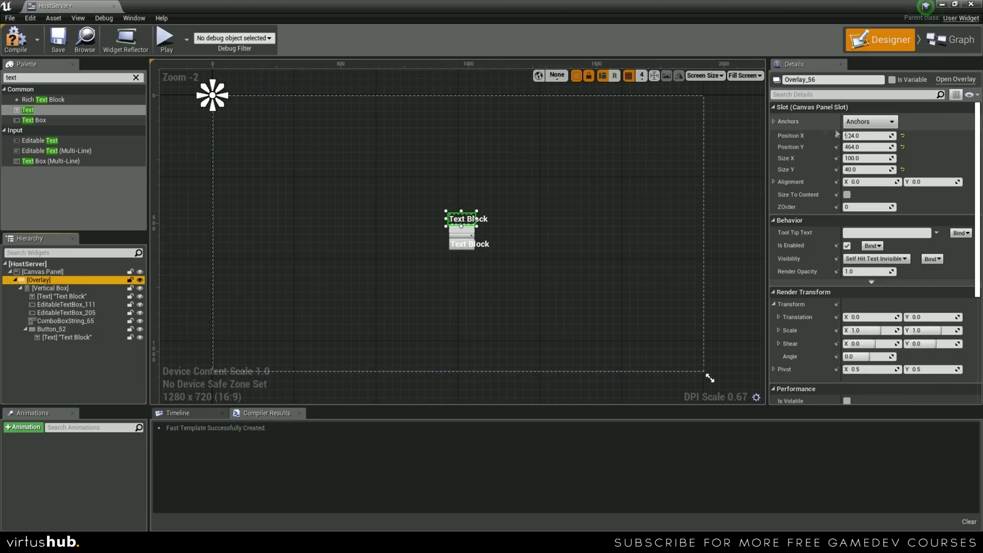
Anchor the Overlay to the centre and set its size to 500 by 300.
click(865, 126)
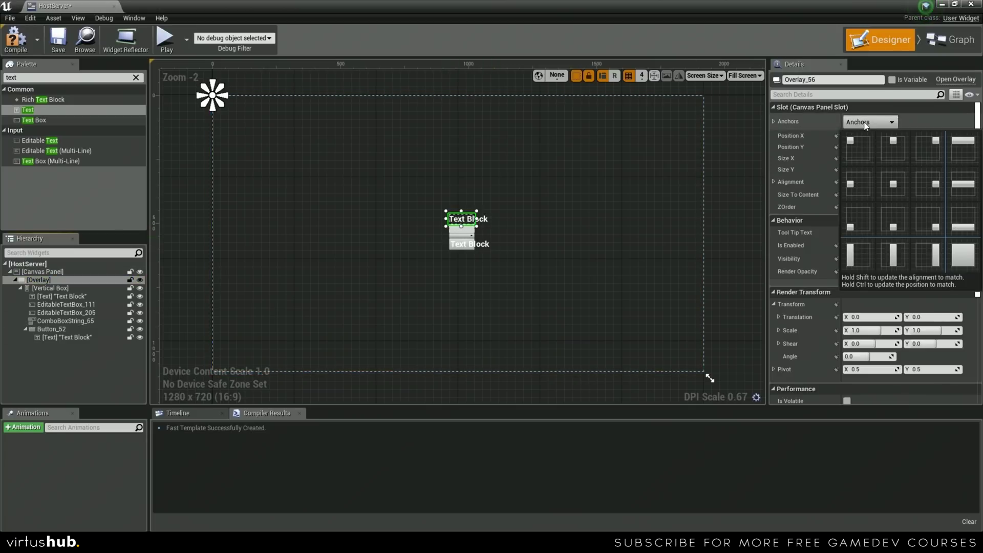
click(896, 184)
click(868, 158)
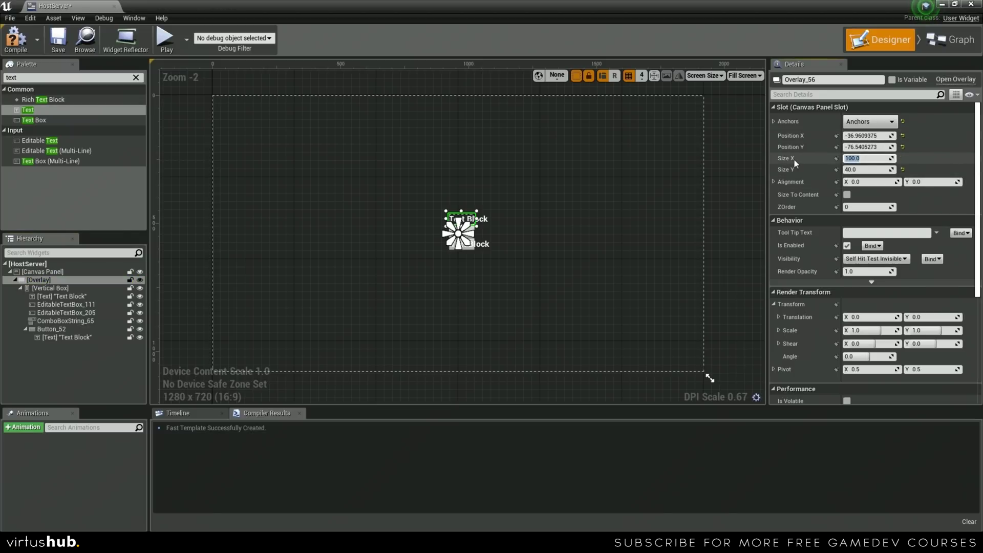
text(500)
key(Return)
click(851, 170)
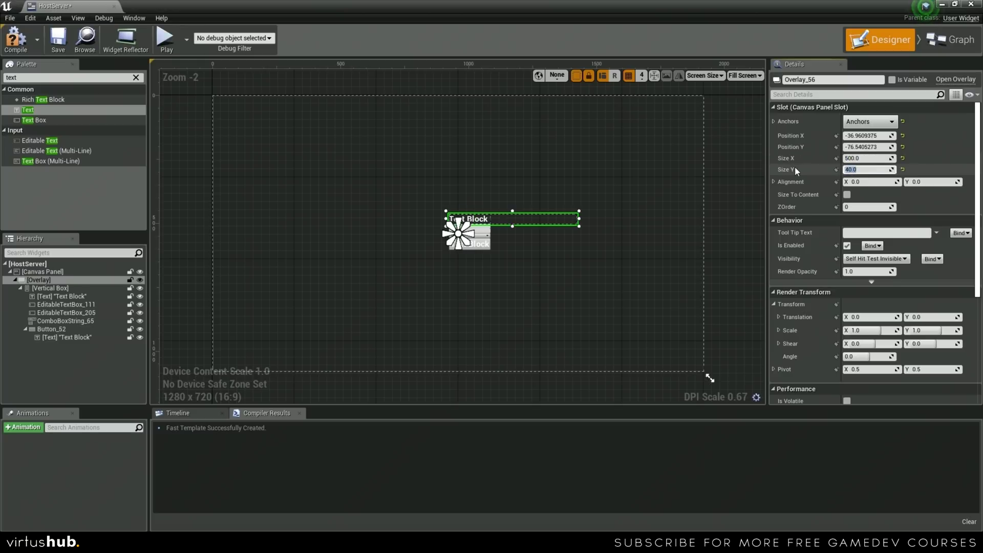
text(300)
key(Return)
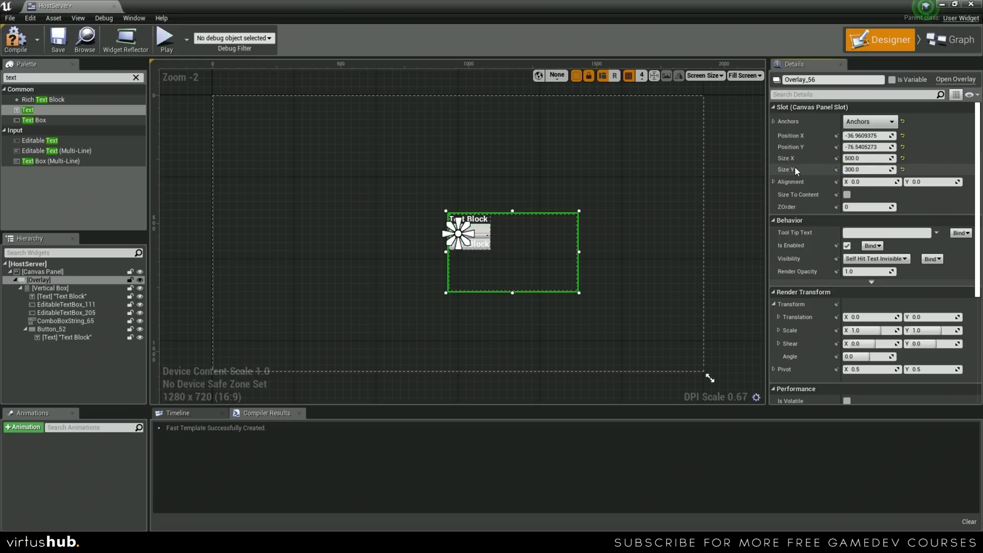
Position the Overlay at X -250, Y -150 so it sits centred.
click(860, 135)
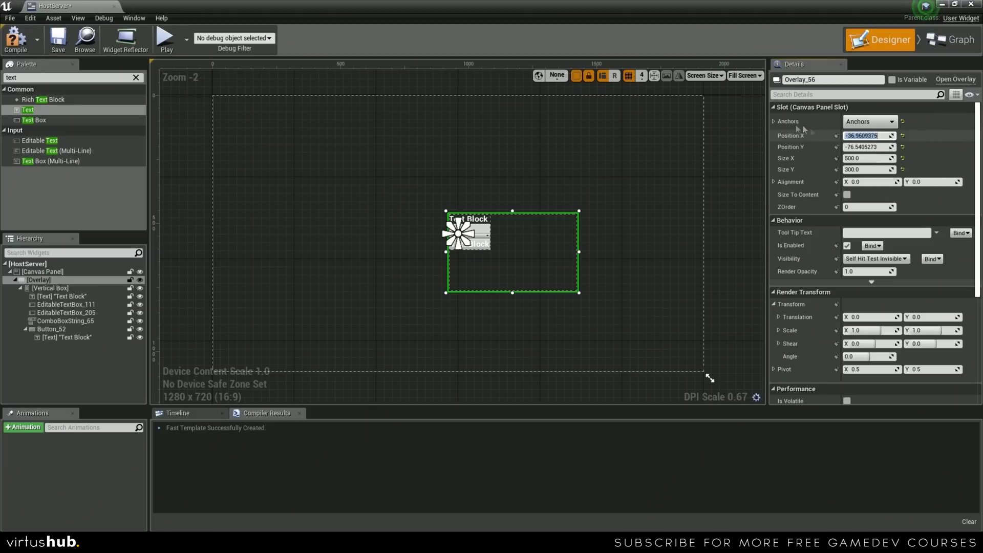
text(-250)
key(Return)
click(865, 147)
text(-150)
key(Return)
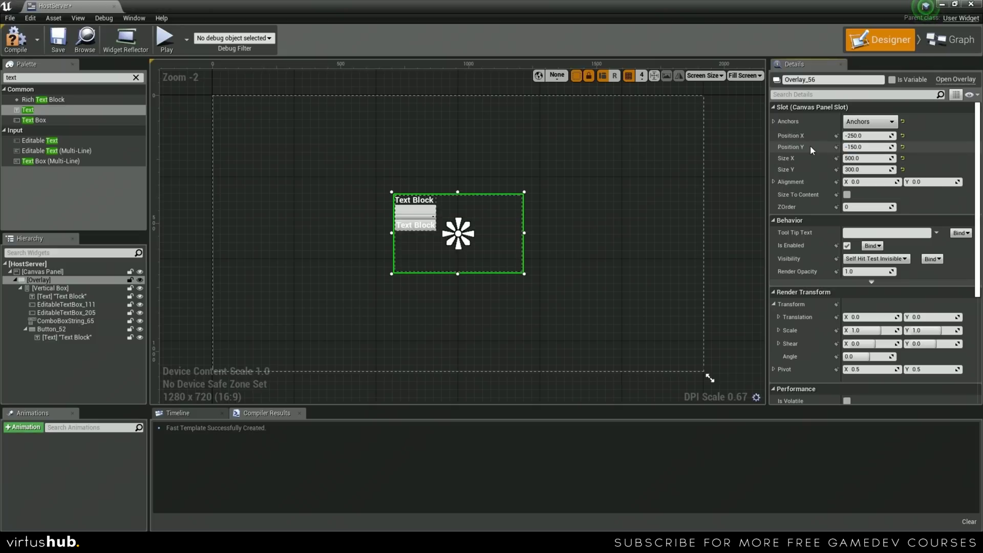
click(572, 189)
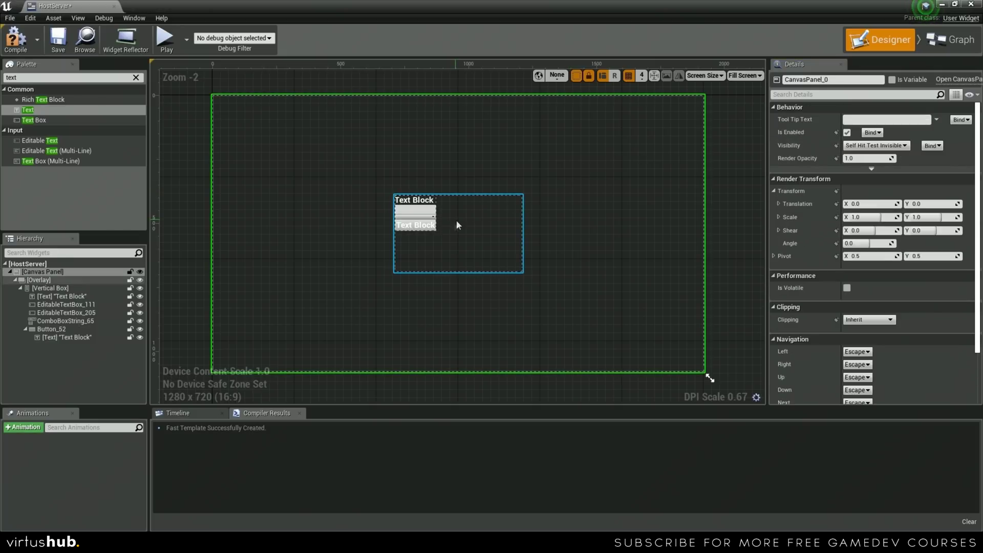
Set the Vertical Box's horizontal alignment to Center inside the Overlay.
click(61, 280)
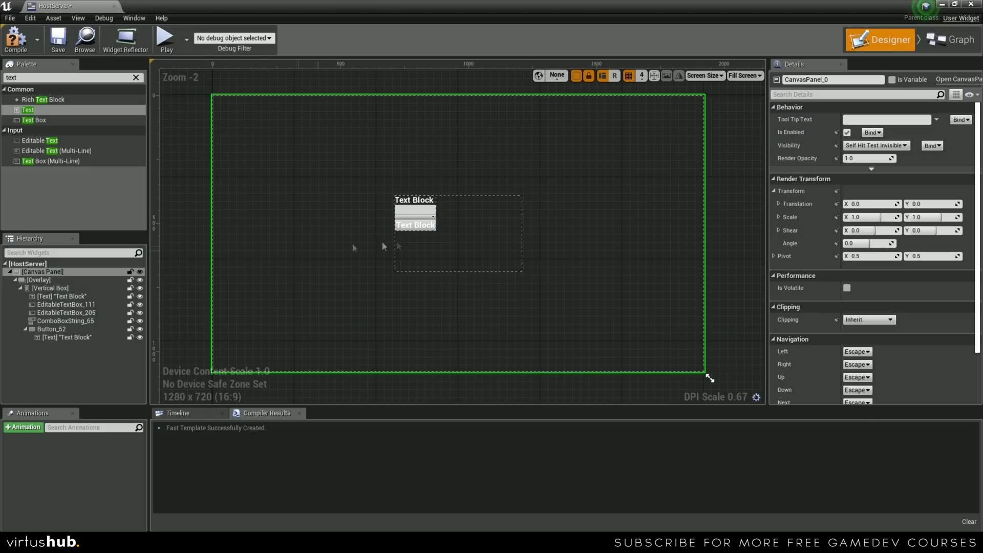
scroll(447, 250, up, 2)
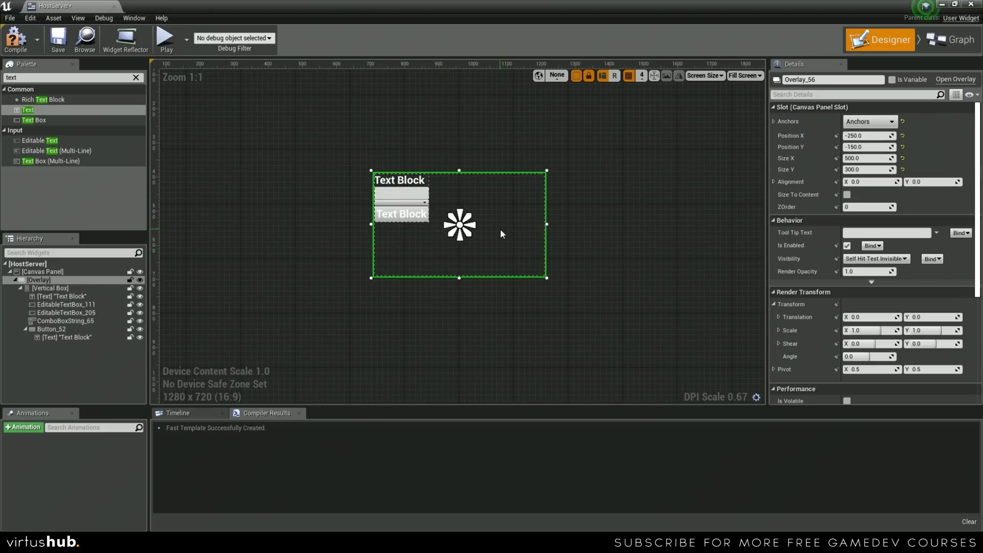
click(91, 288)
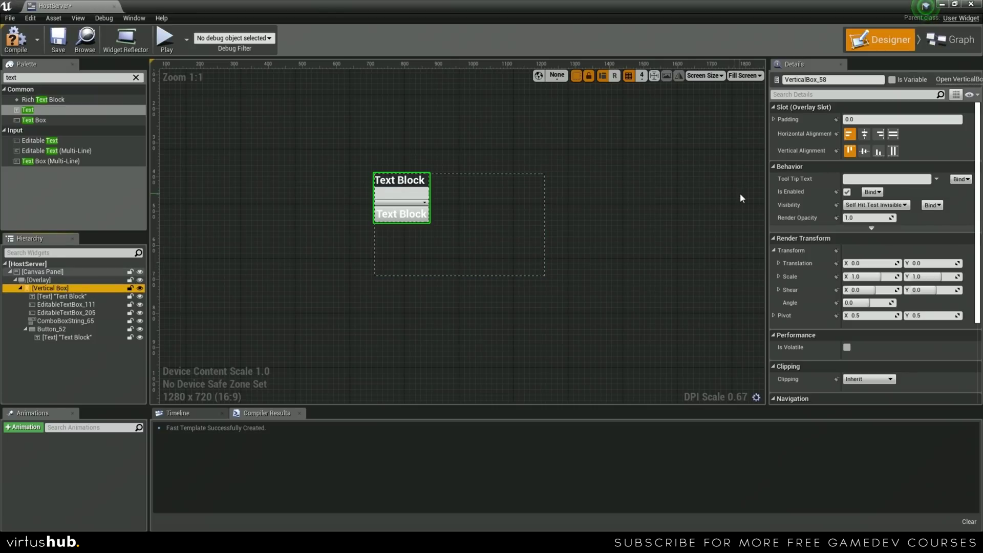
click(864, 134)
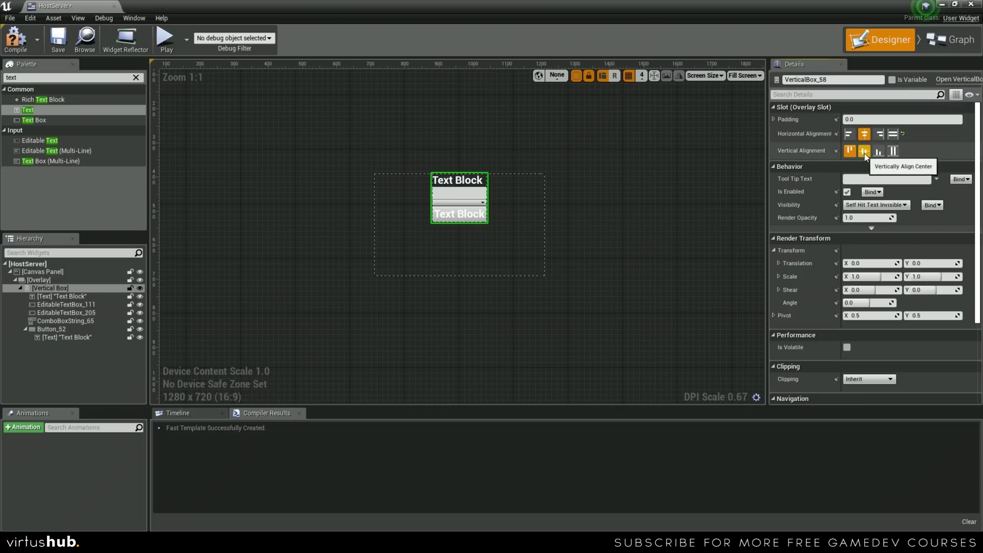
scroll(553, 210, up, 3)
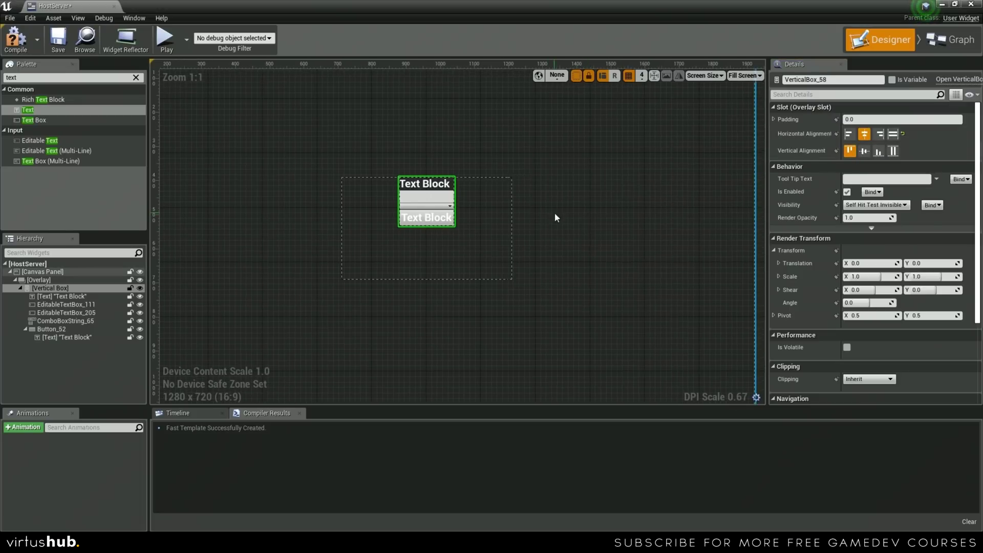
Set the top Text Block's text to 'Server Settings'.
click(84, 297)
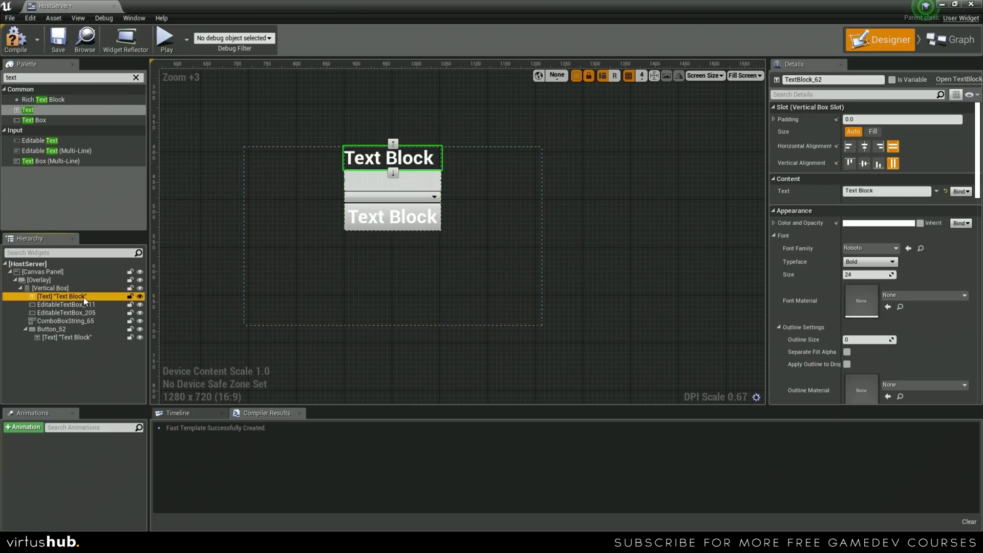
click(860, 190)
text(S)
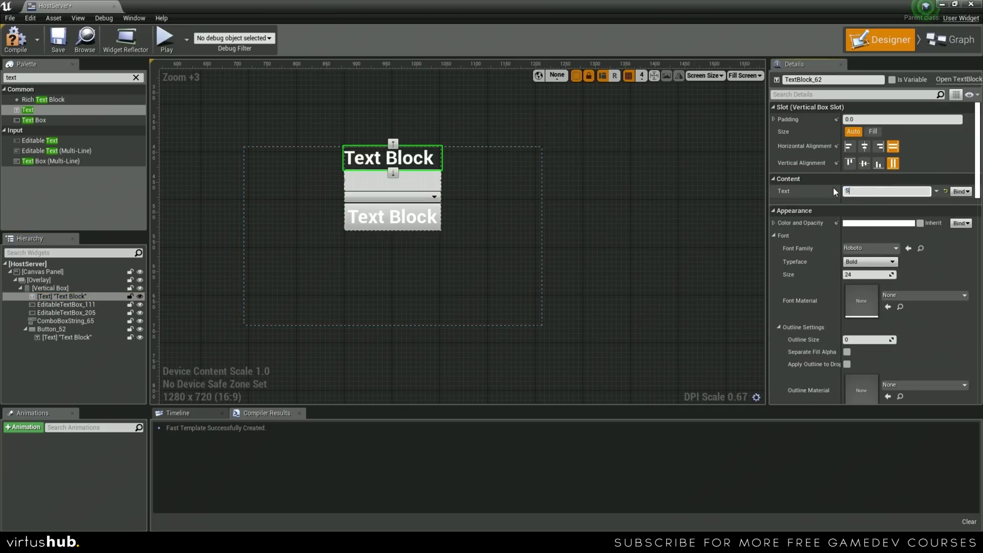
text(erver Settings)
key(Return)
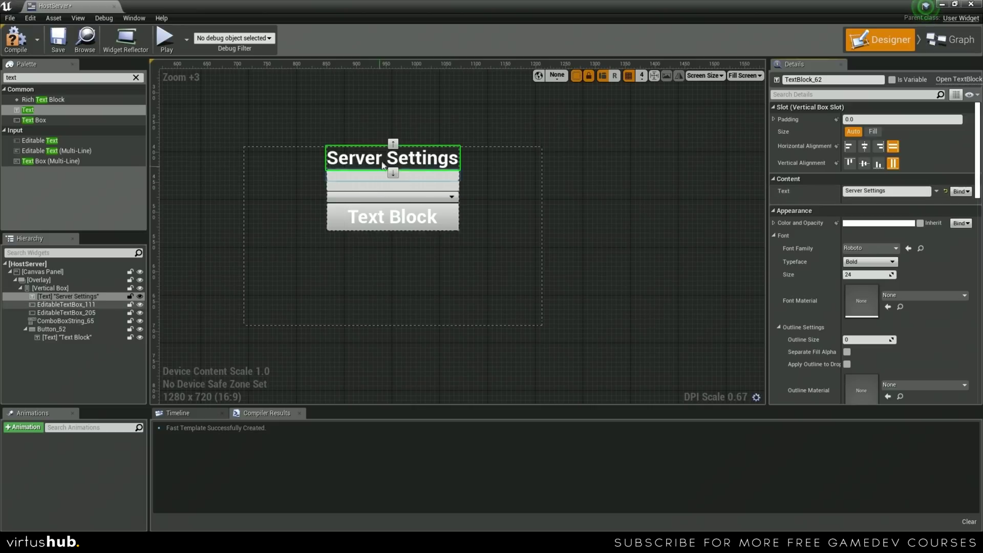
click(104, 307)
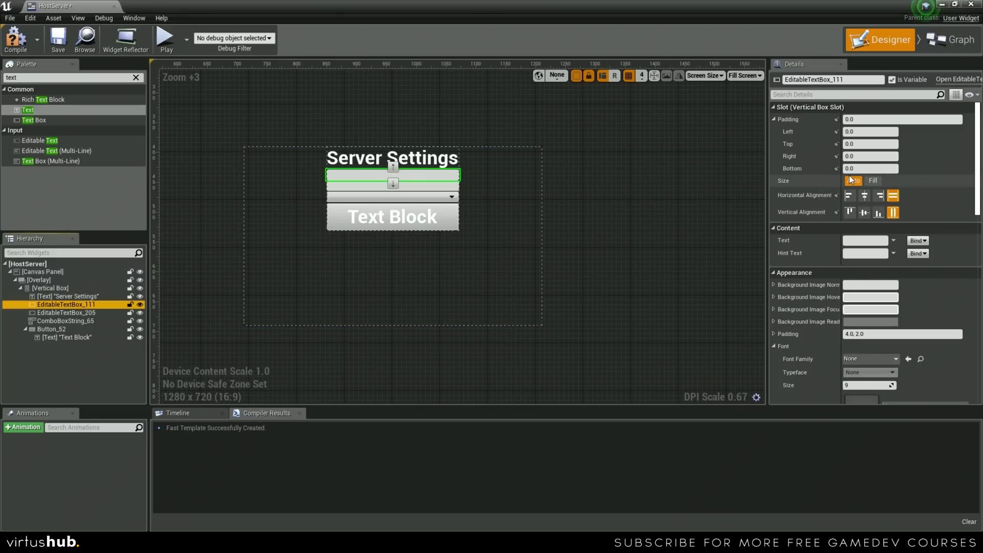
Give the first text box the hint 'Default Server' and centre it horizontally.
click(858, 253)
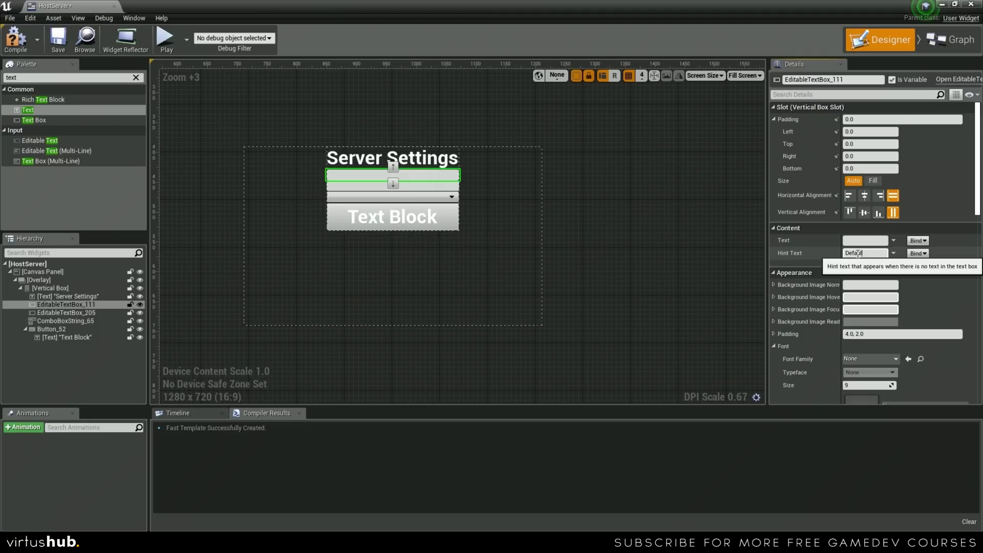
text(Default Server)
key(Return)
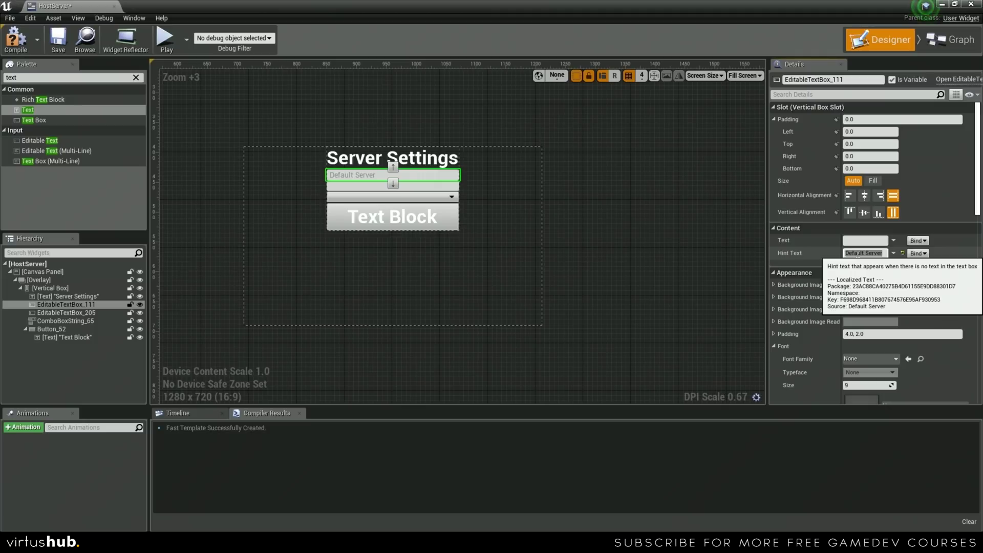
click(864, 196)
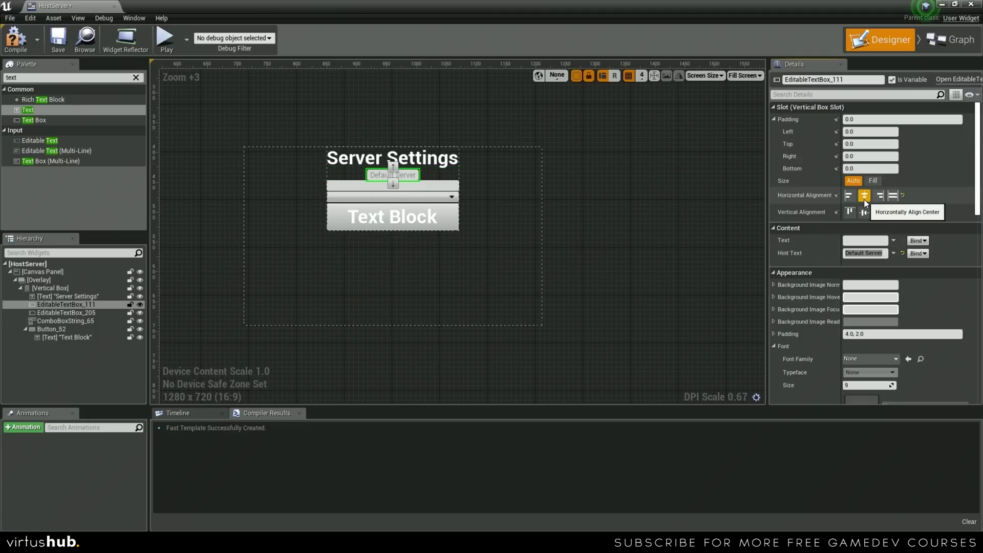
Set the second text box's hint and text to 5 and centre it horizontally.
click(439, 187)
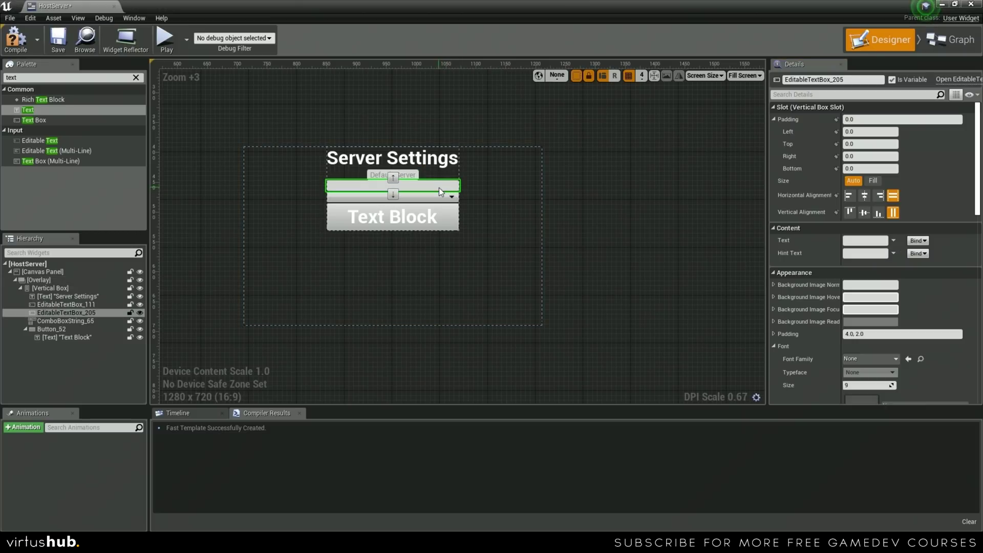
click(863, 254)
text(5)
key(Return)
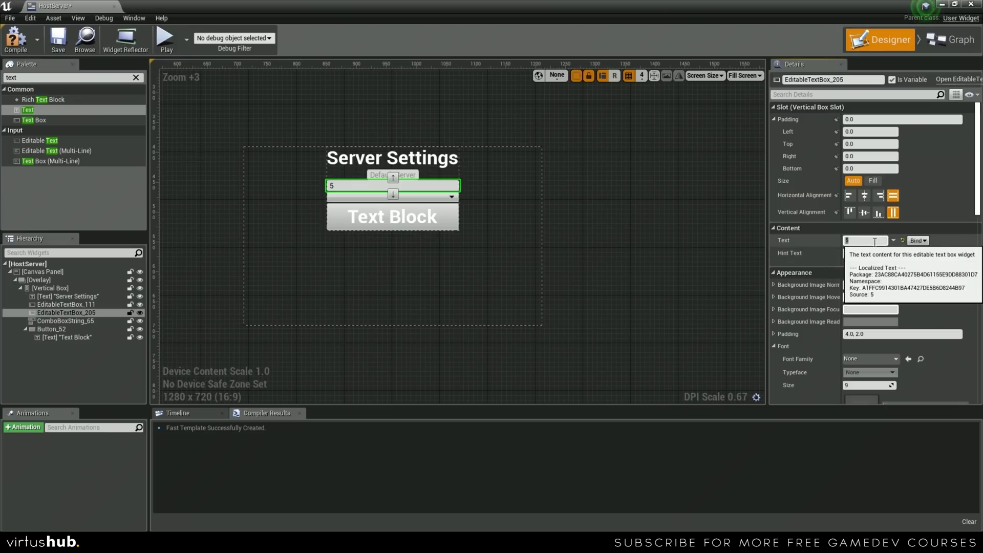
key(Return)
click(864, 195)
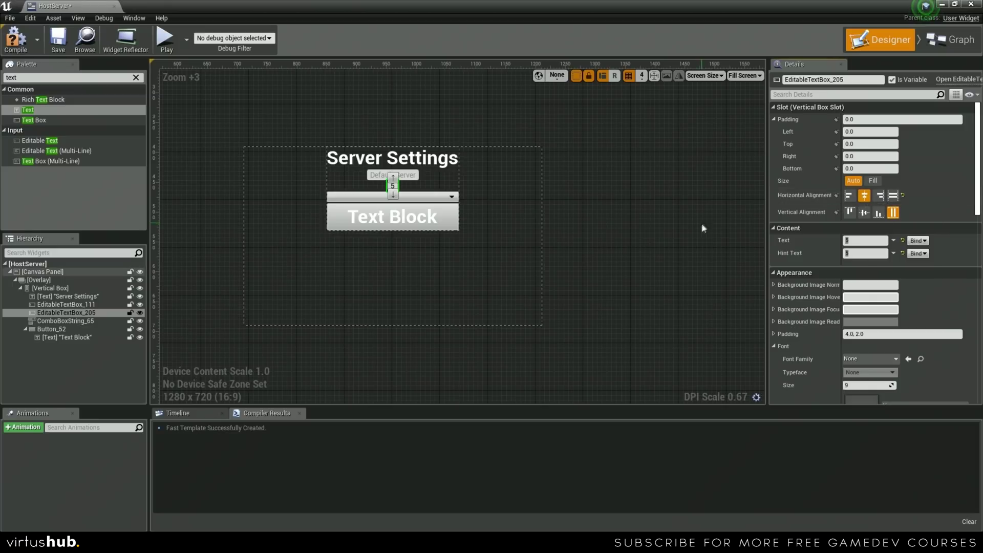
click(440, 197)
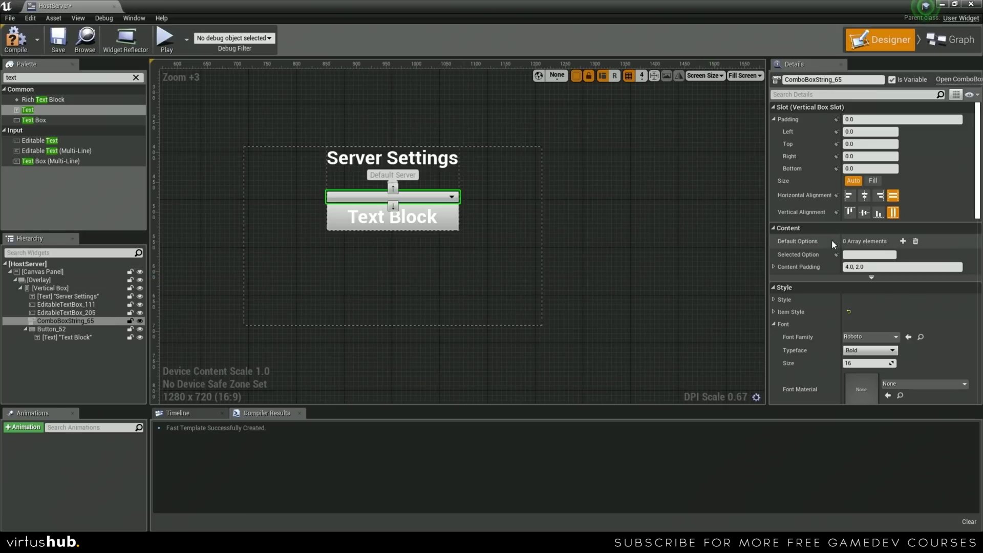
Add three Default Options to the combo box: Level1, Level2 and Level3.
click(903, 242)
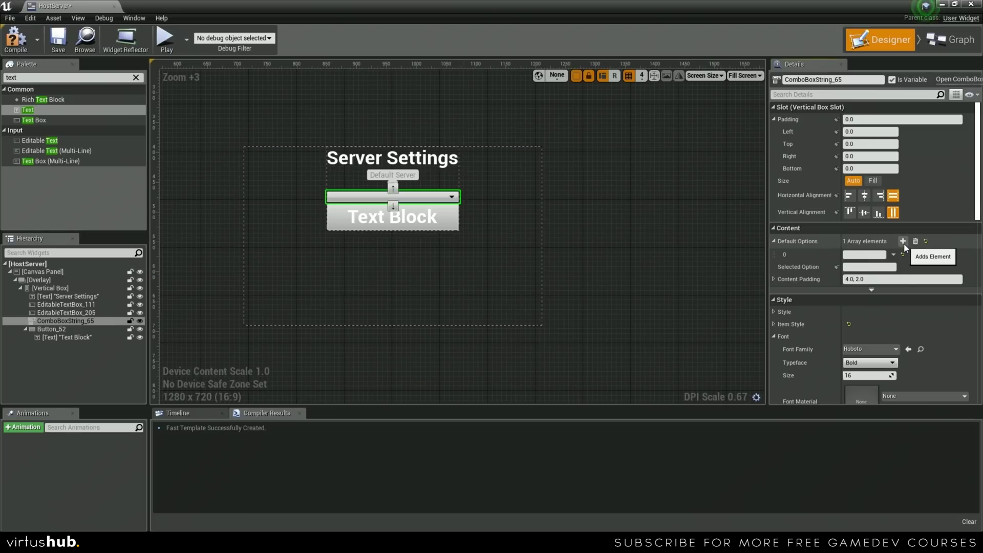
click(904, 242)
click(903, 242)
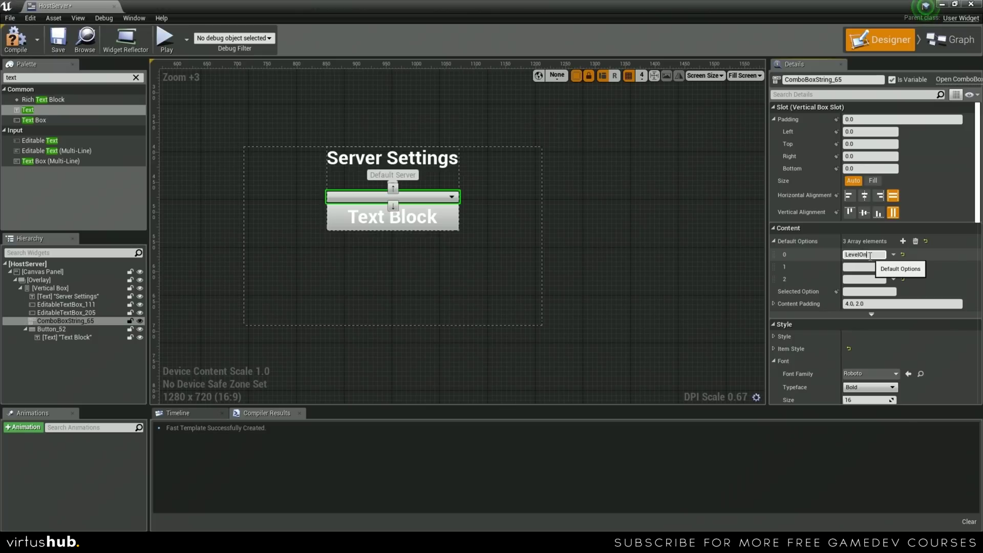
double_click(870, 256)
key(ctrl+c)
click(869, 266)
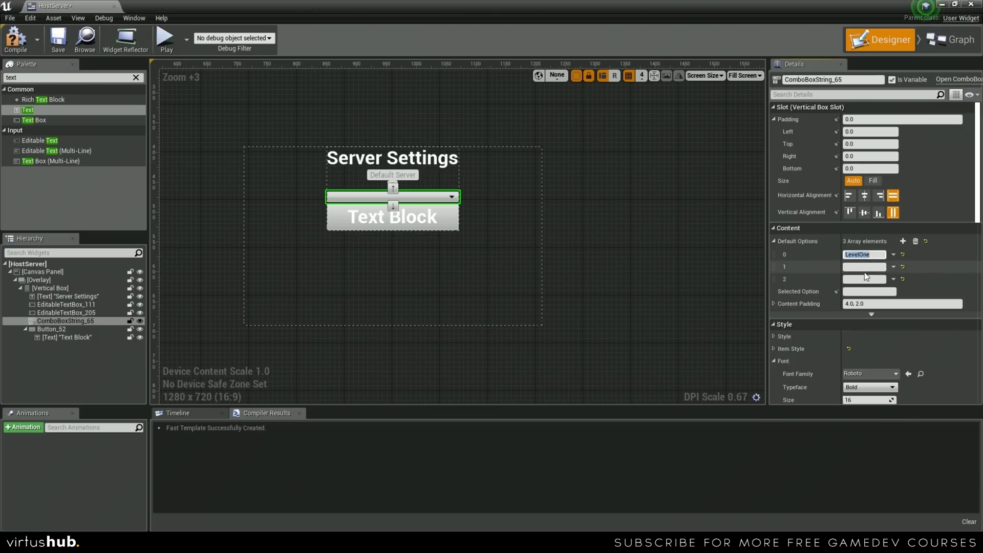
key(ctrl+v)
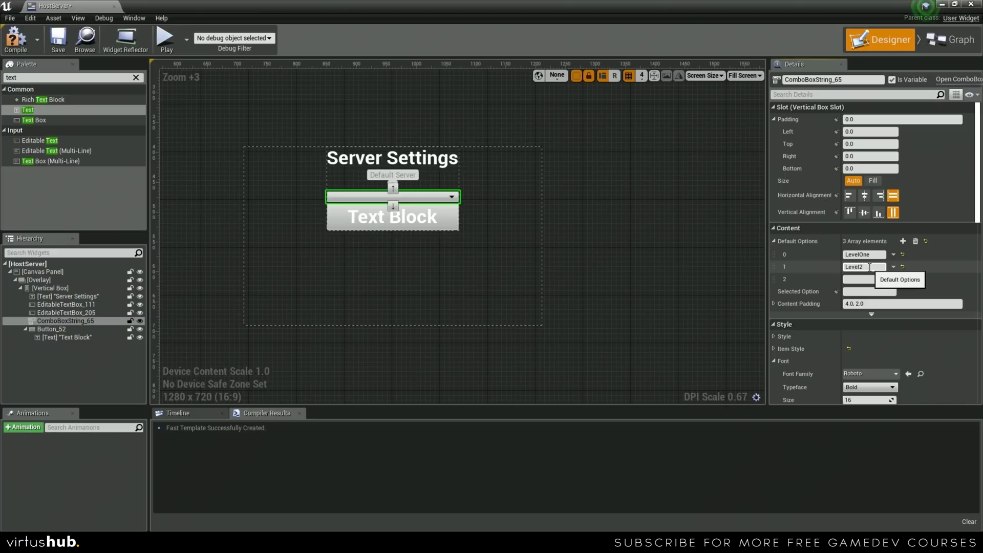
double_click(877, 255)
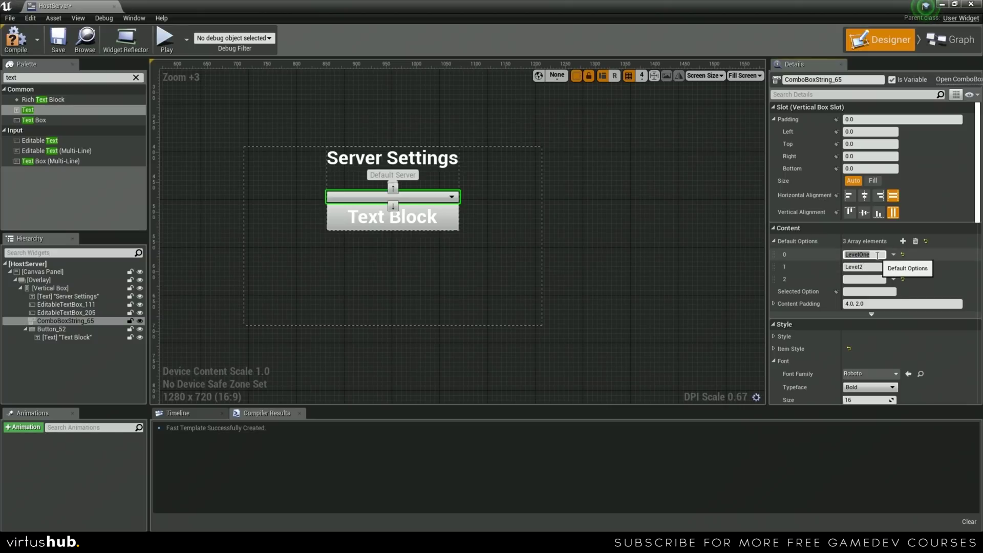
text(Level1)
click(857, 279)
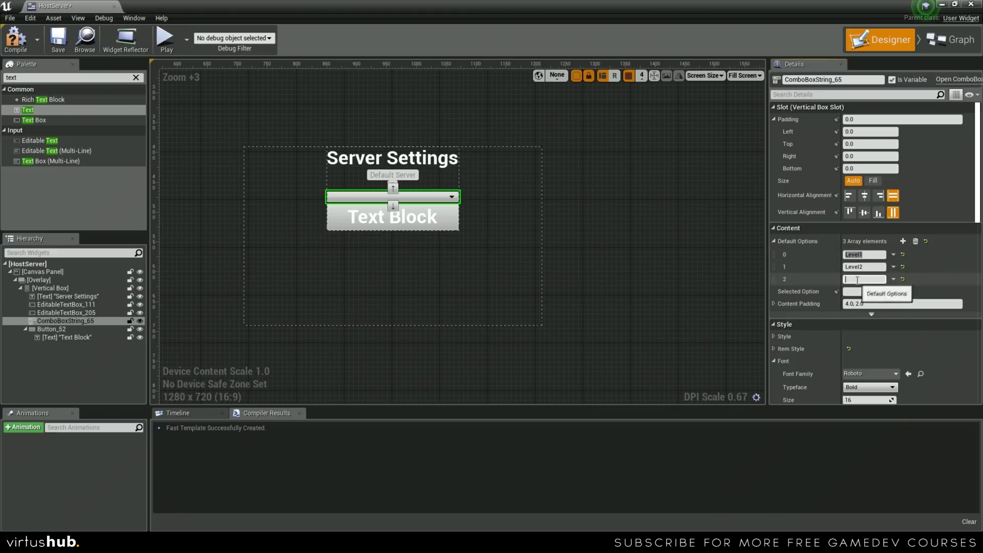
text(Level3)
key(Return)
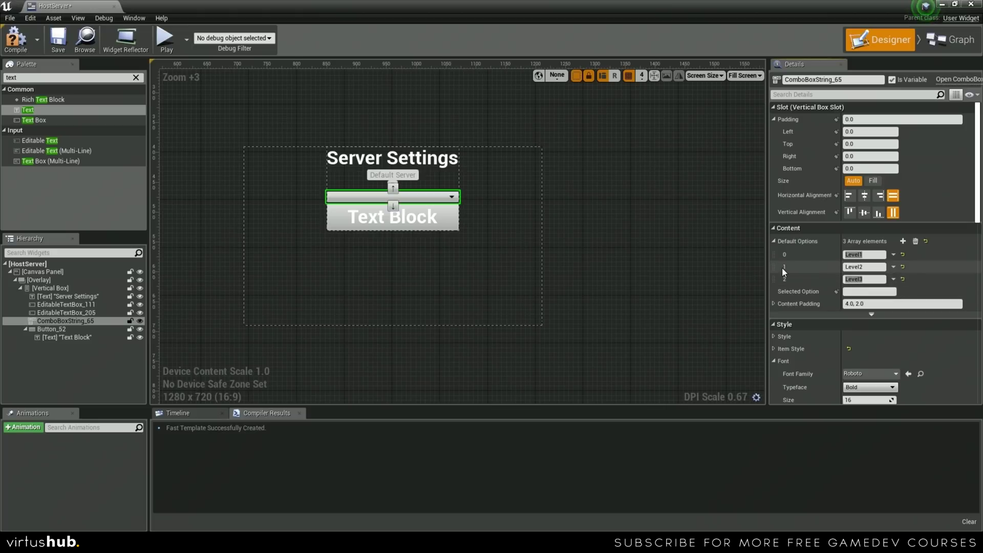
Set the combo box's Selected Option to Level1.
click(855, 293)
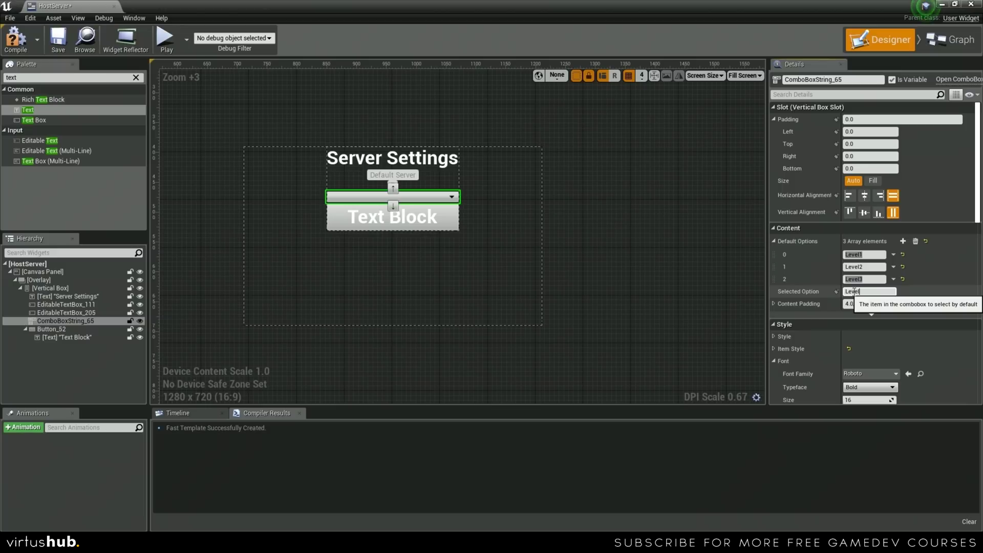
text(Level1)
key(Return)
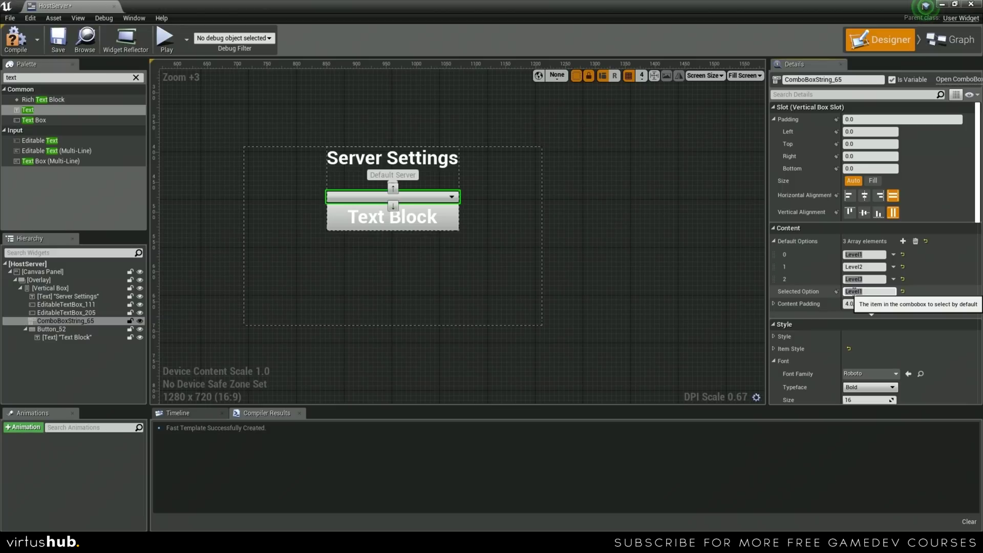
Centre the level combo box and relabel the button 'Host' at font size 16.
click(864, 196)
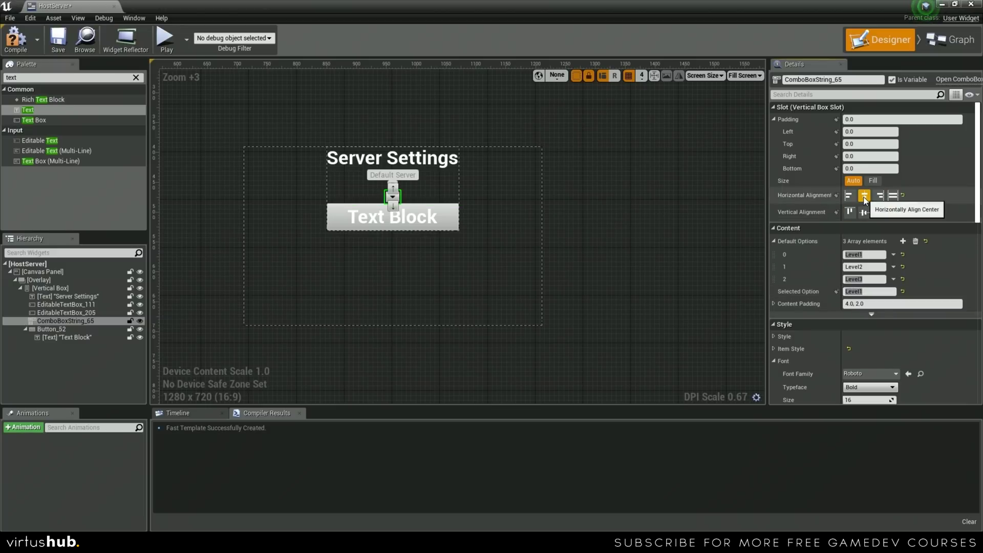
click(51, 328)
click(70, 336)
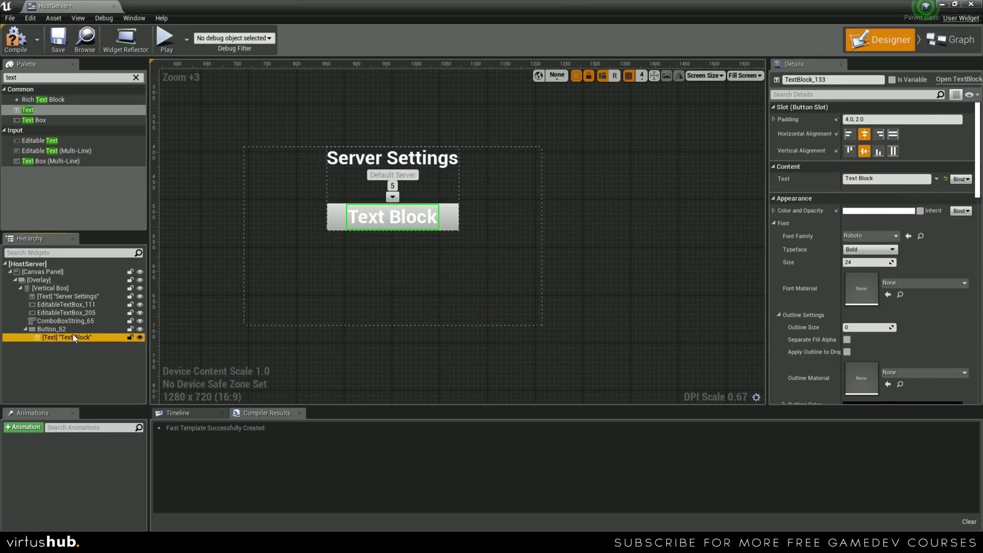
click(911, 180)
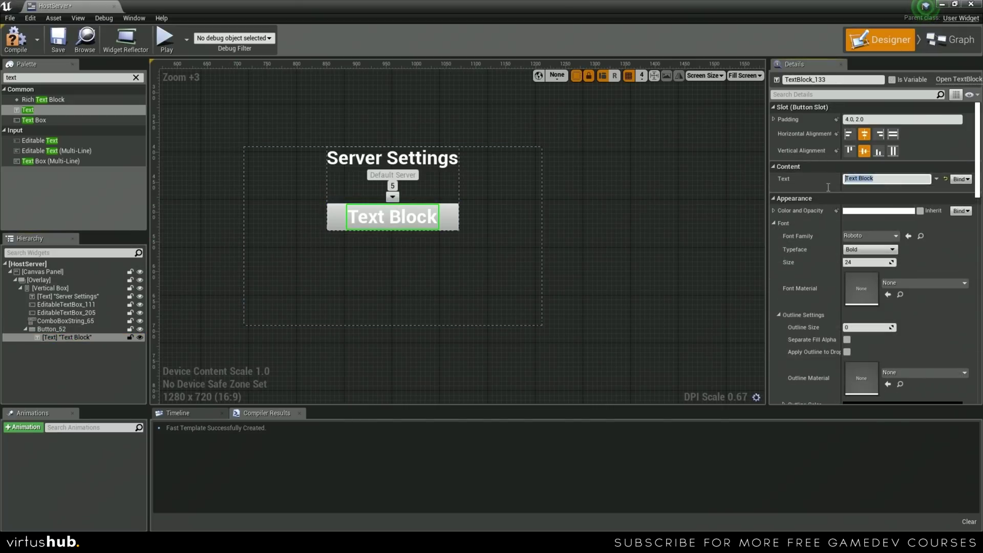
text(Host)
key(Return)
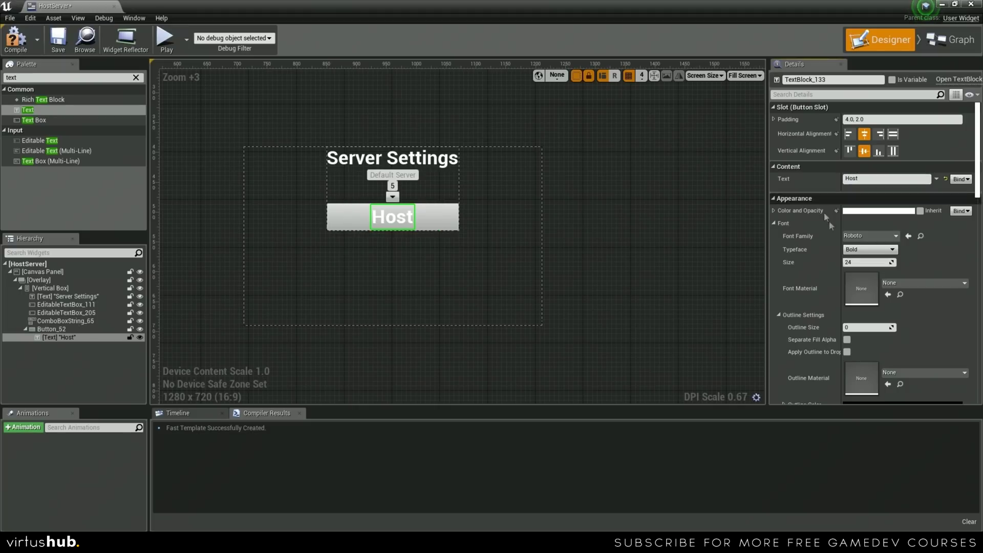
click(851, 261)
text(16)
key(Return)
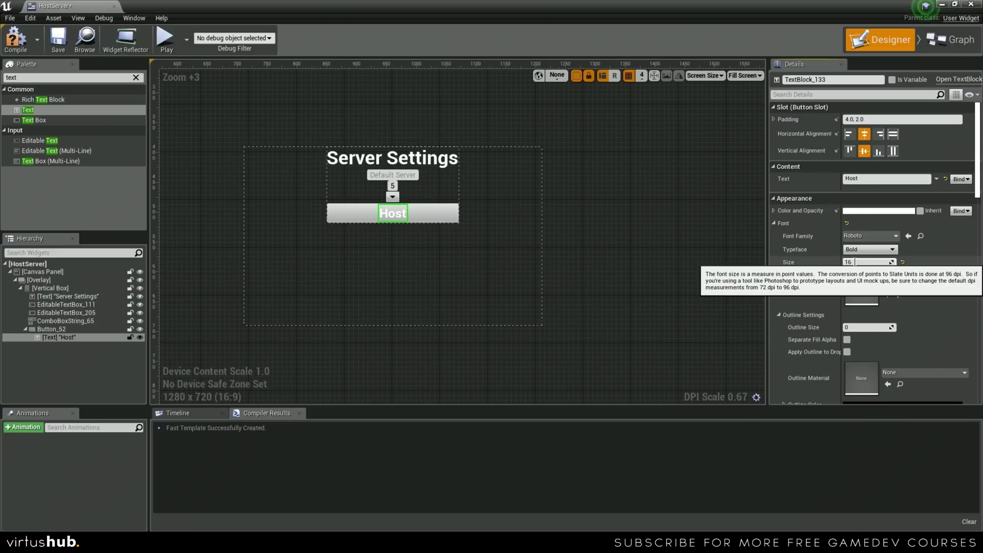
Centre the Host button horizontally within the overlay.
click(98, 330)
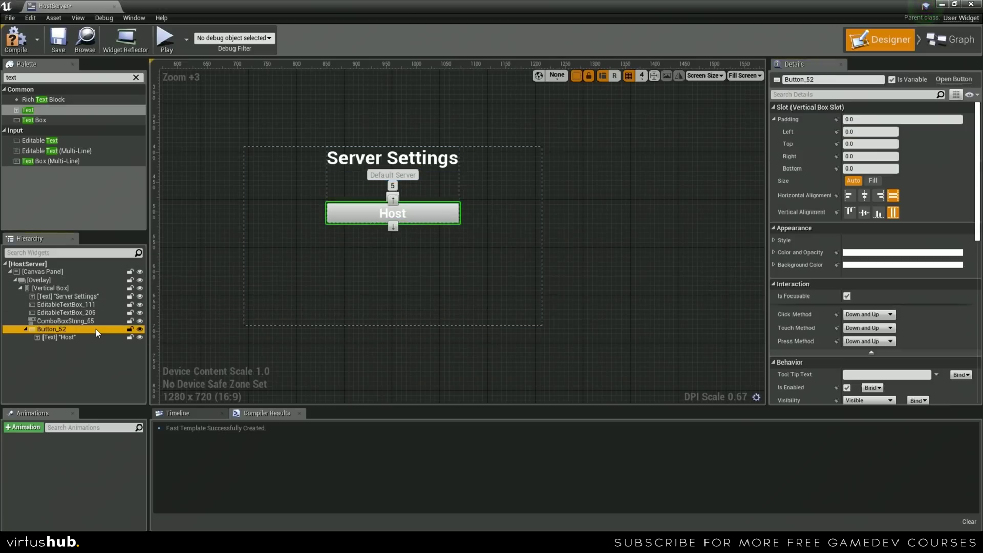
click(862, 198)
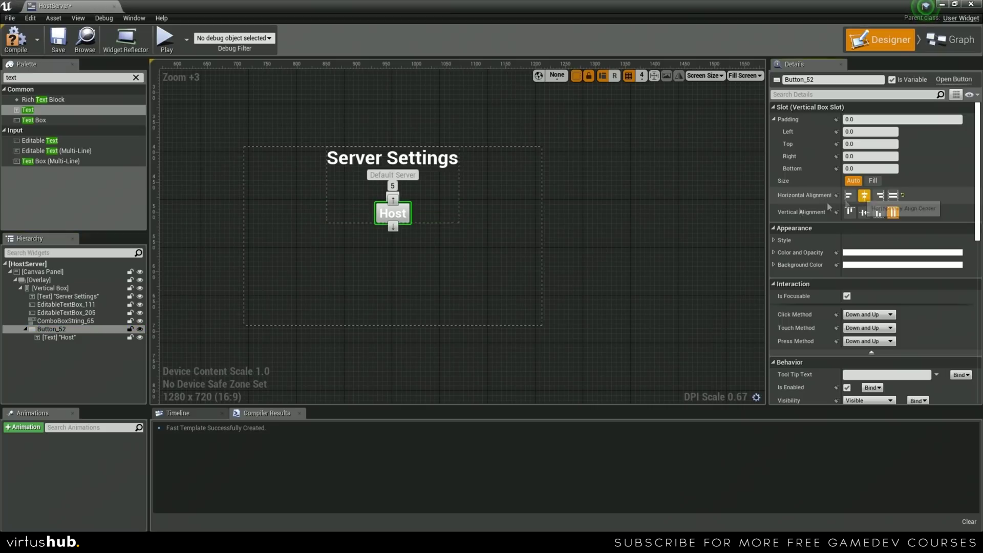
click(440, 253)
scroll(440, 254, up, 2)
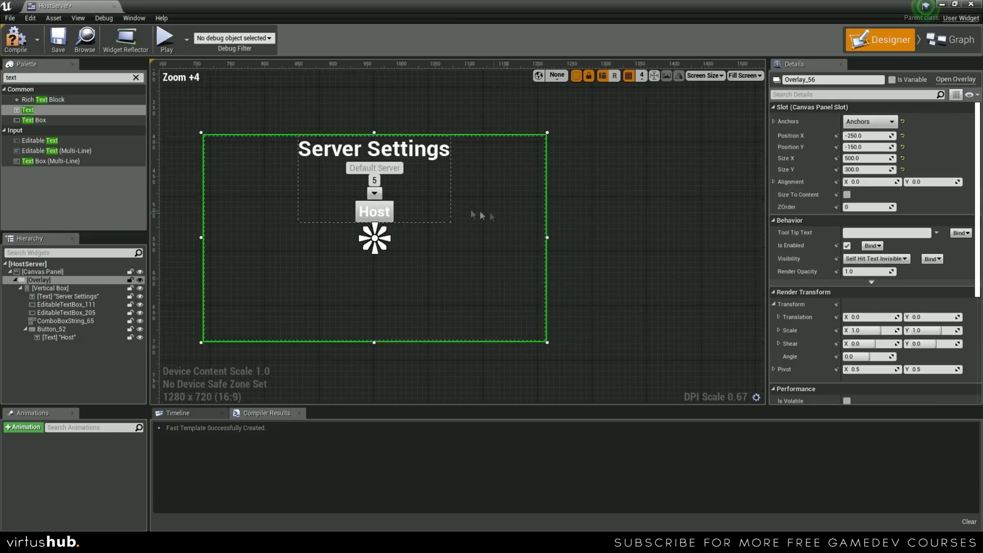
Save and compile HostServer, then filter the Palette widgets for 'button'.
click(58, 40)
click(15, 41)
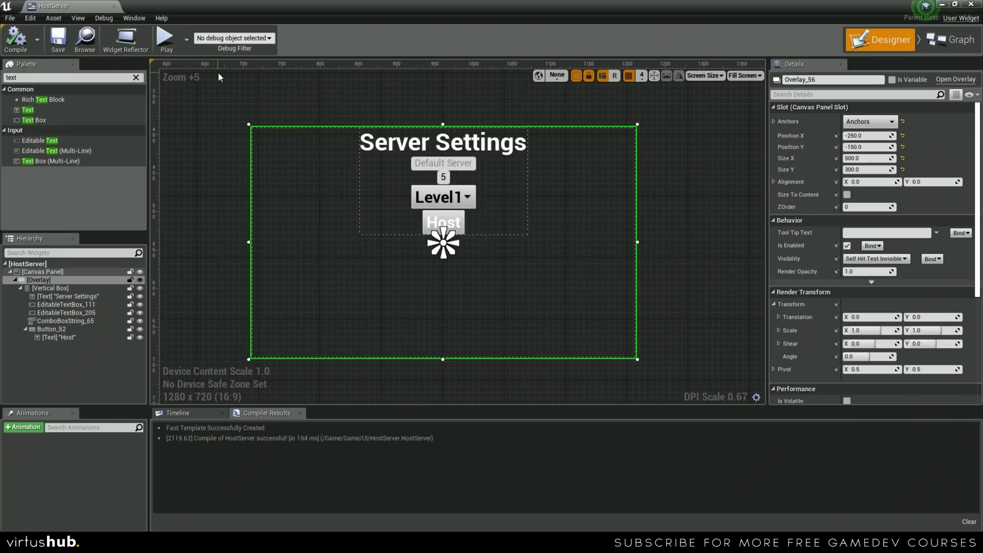
click(297, 73)
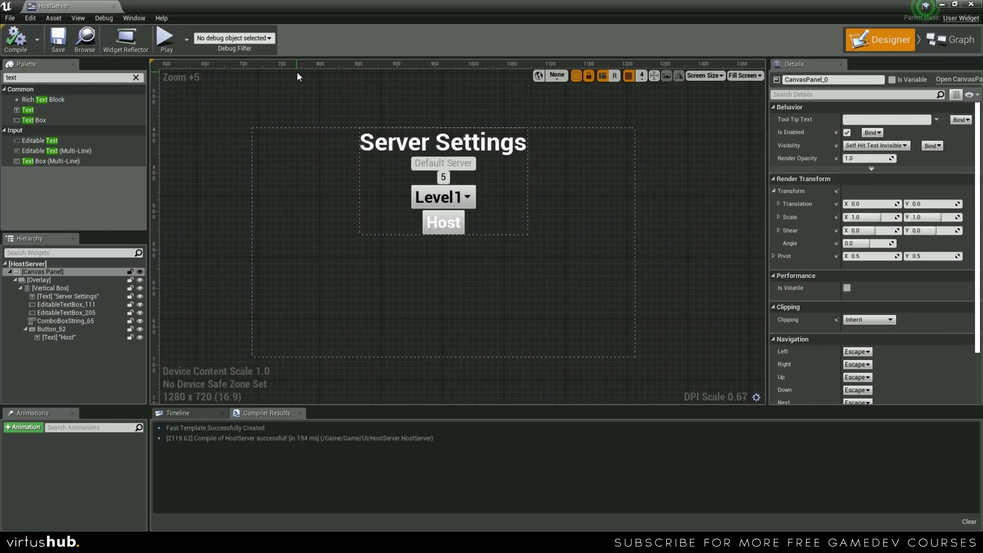
click(135, 77)
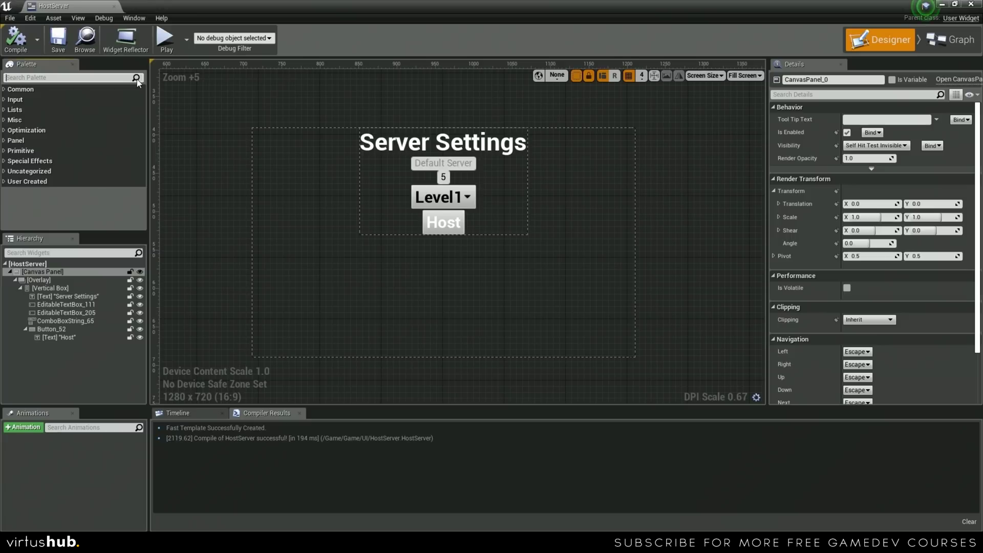
text(button)
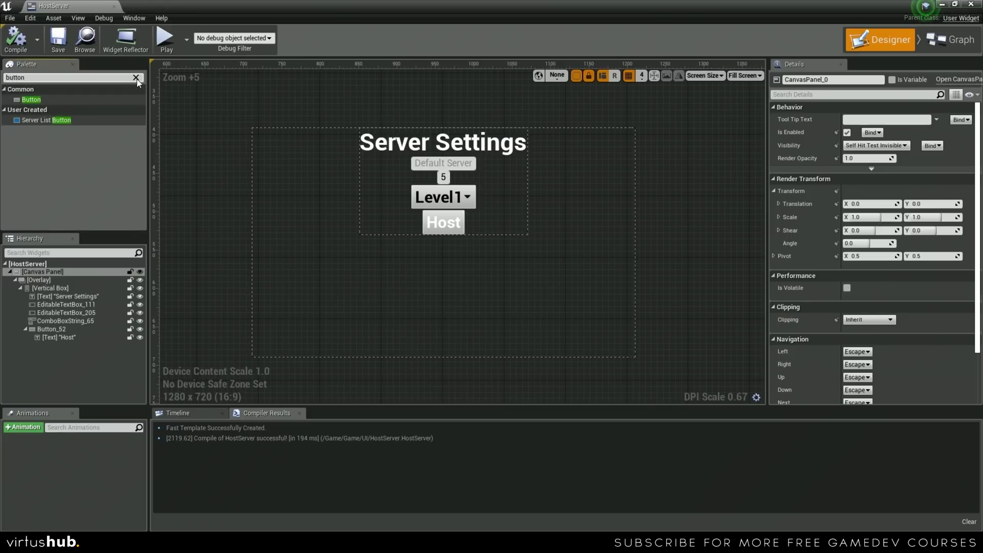
Add a new Button into the overlay and align it to the right edge.
click(35, 99)
drag(40, 126, 56, 281)
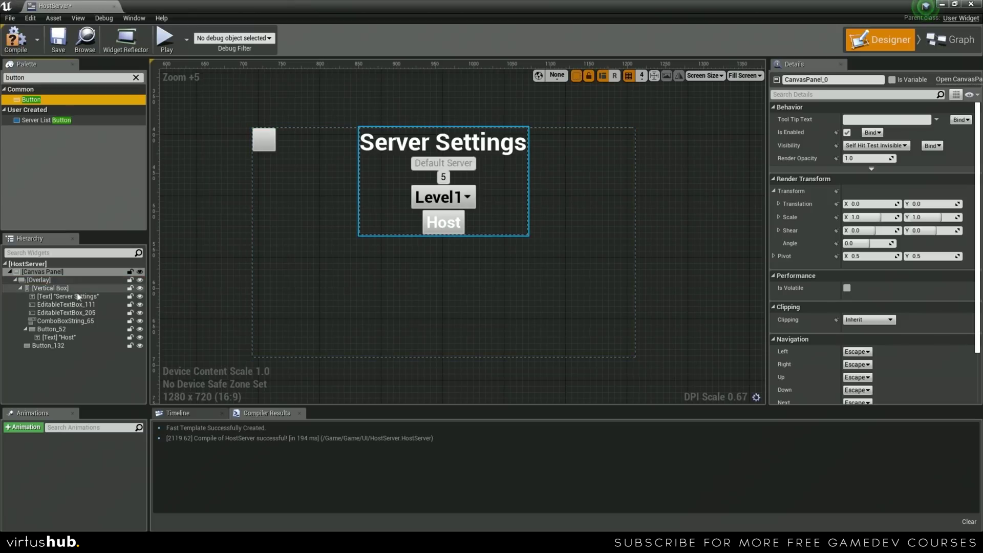
click(66, 348)
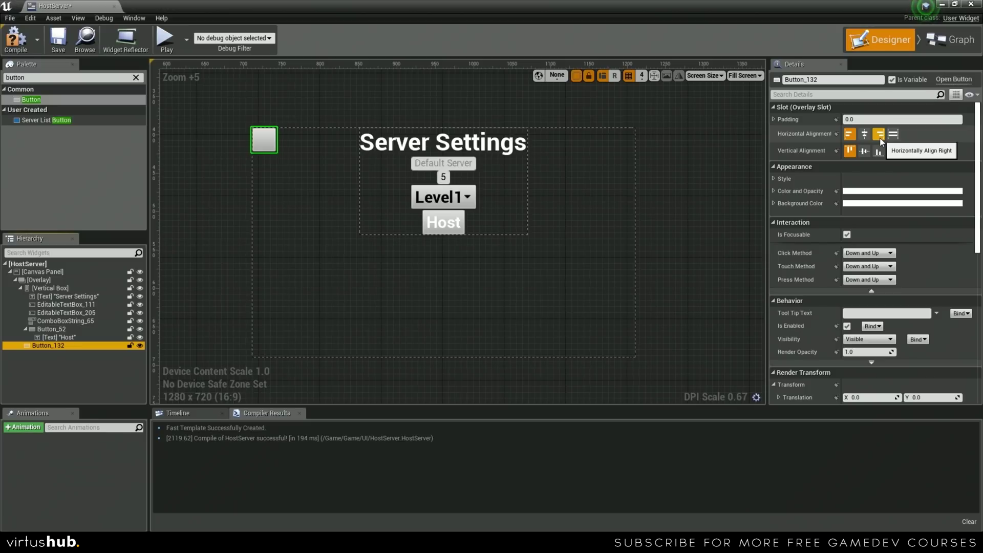
click(880, 137)
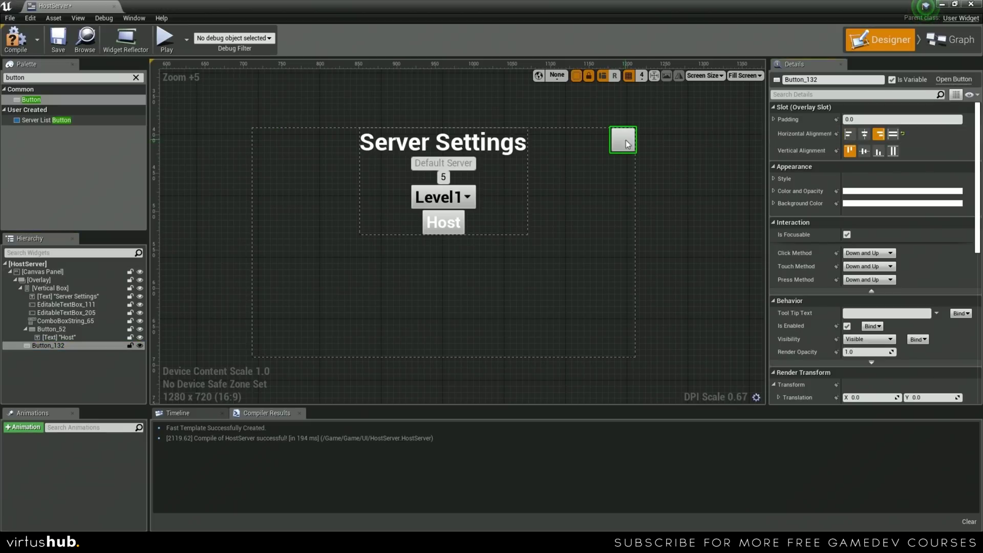
Place a Text widget inside the new button.
click(136, 78)
text(text)
drag(27, 110, 59, 346)
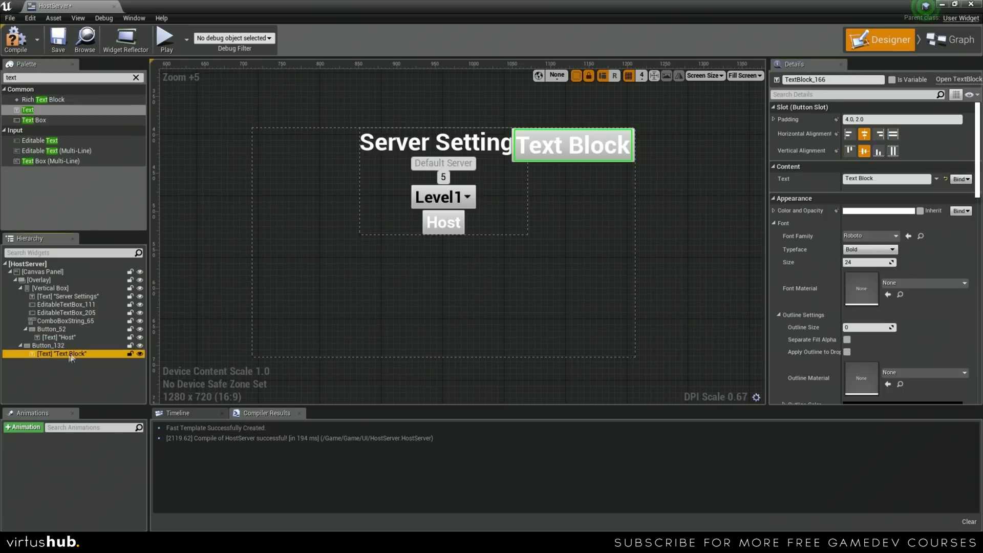
Set the new button's label text to 'X' with font size 16.
click(885, 178)
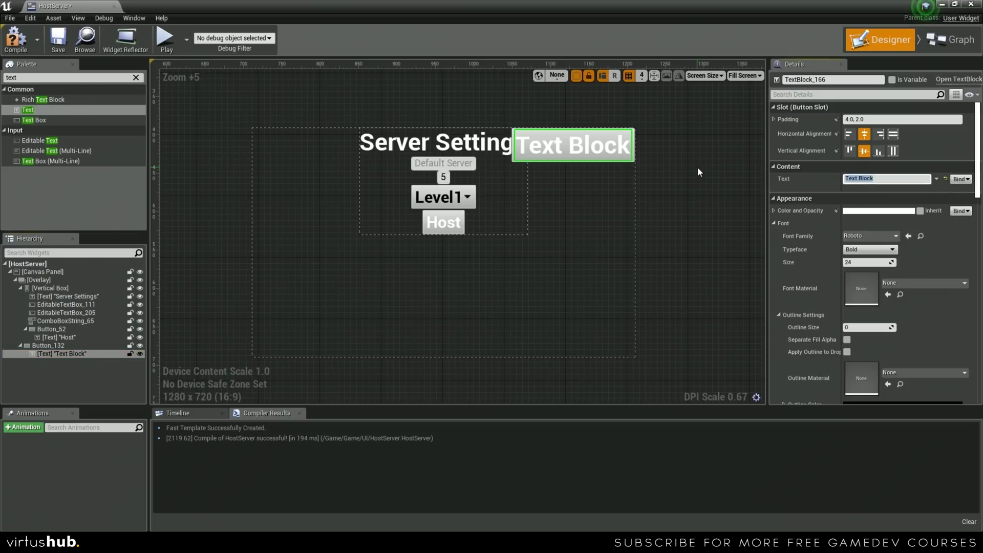
text(X)
key(Return)
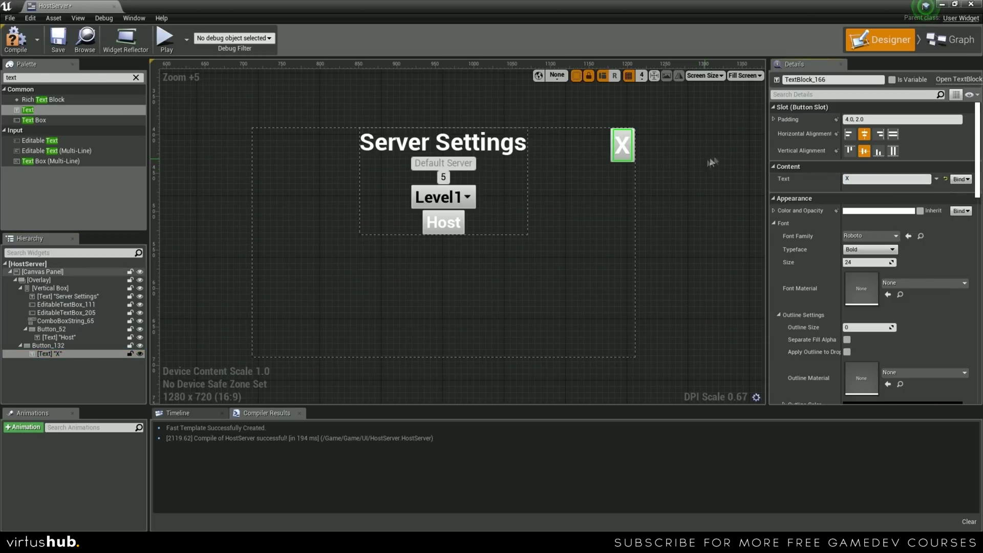
click(882, 262)
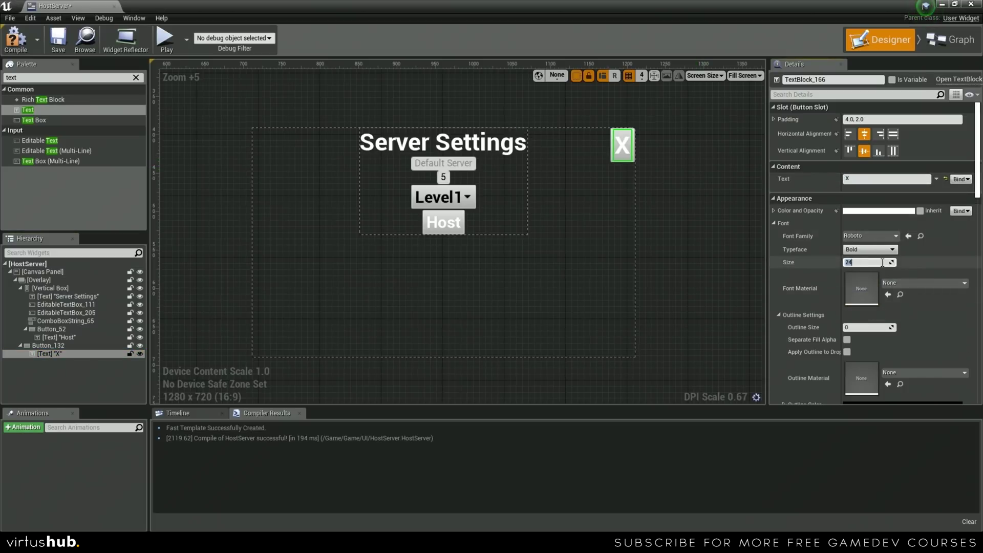
key(Return)
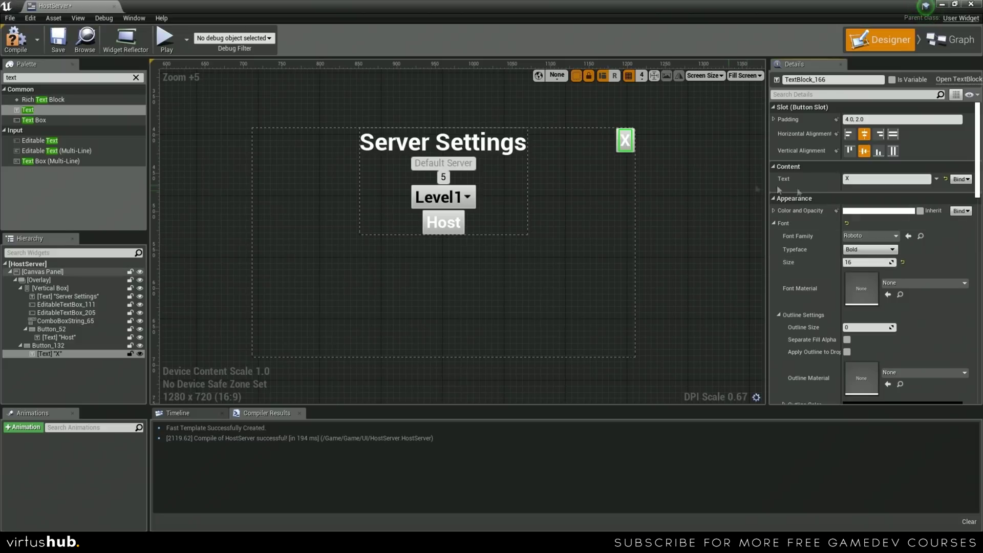
Colour the X label red.
click(879, 210)
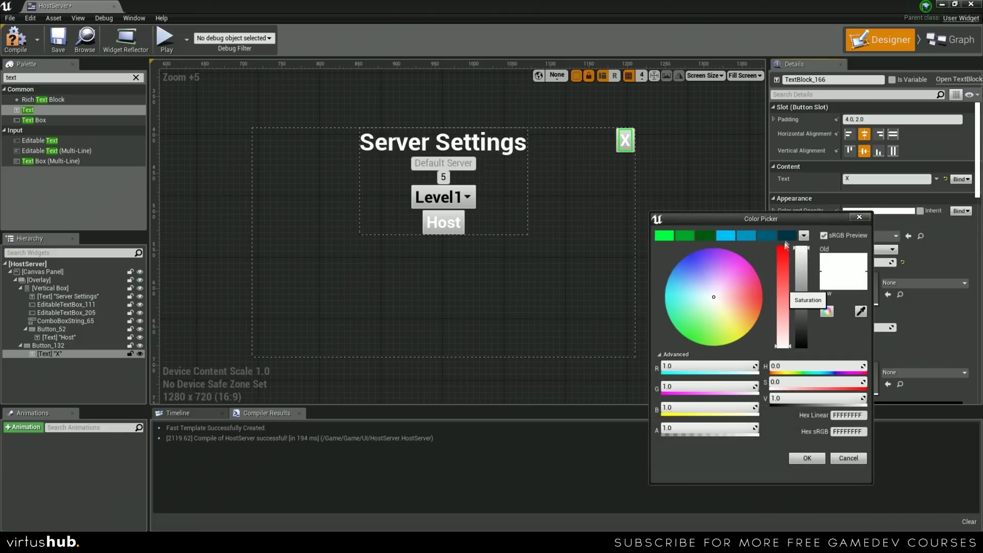
click(787, 252)
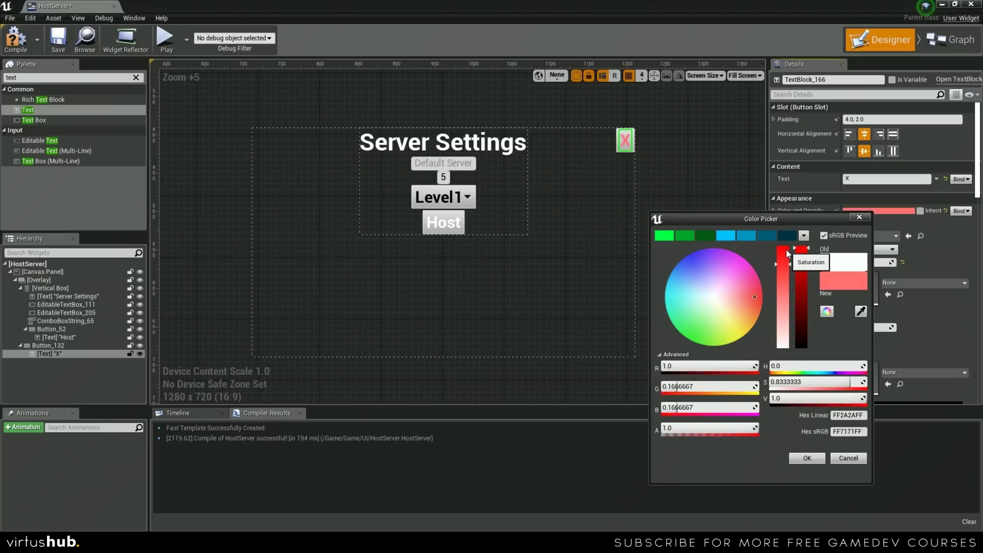
click(811, 463)
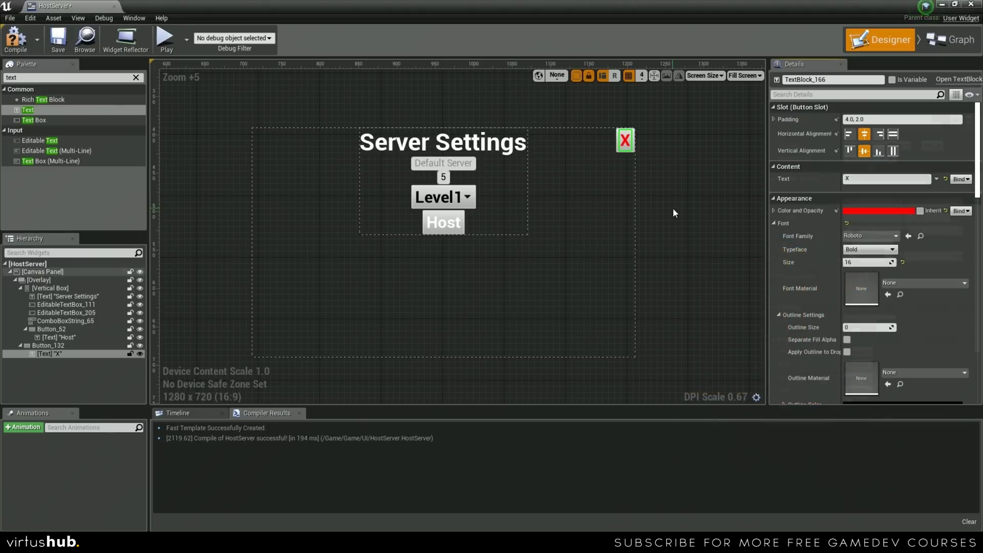